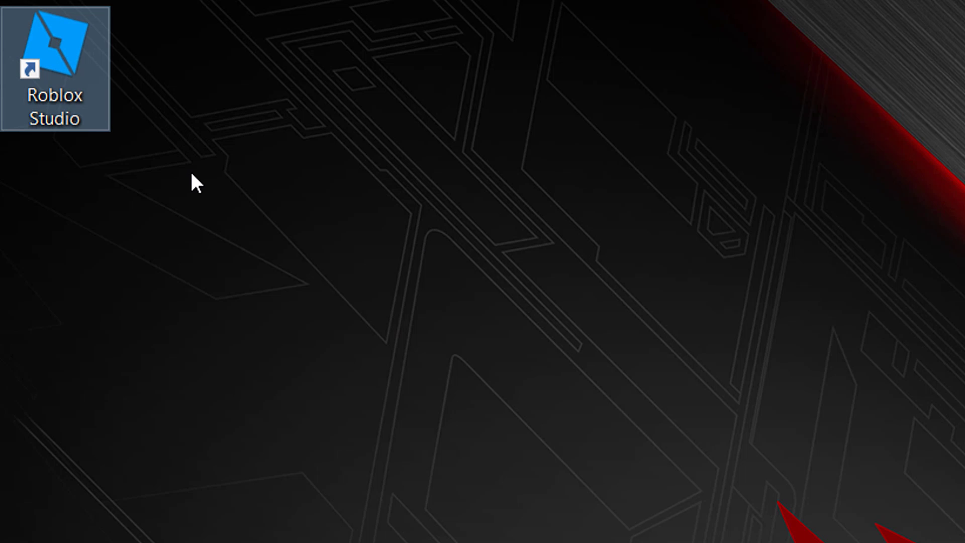
# - Create a new desktop folder named 'My Profile Picture Workspace'
pyautogui.rightClick(196, 159)
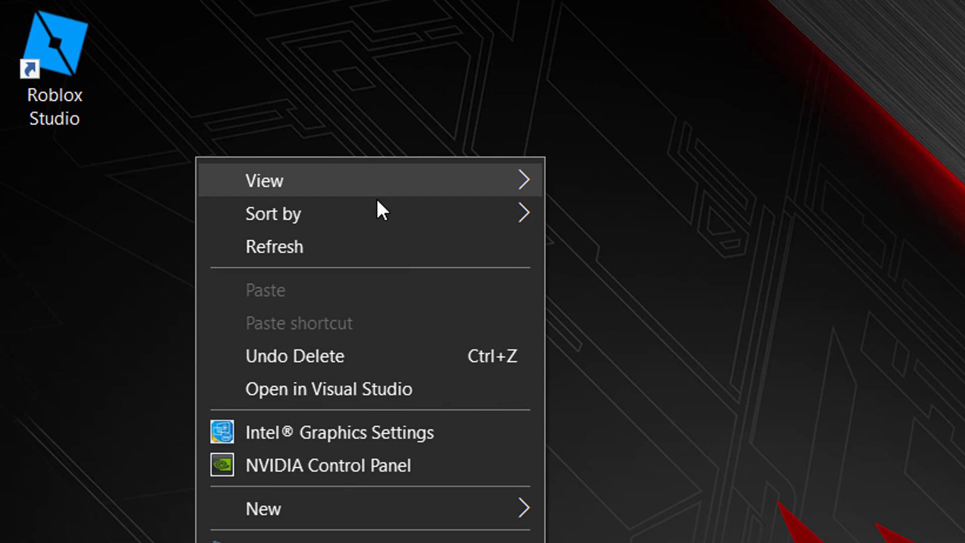
pyautogui.moveTo(394, 515)
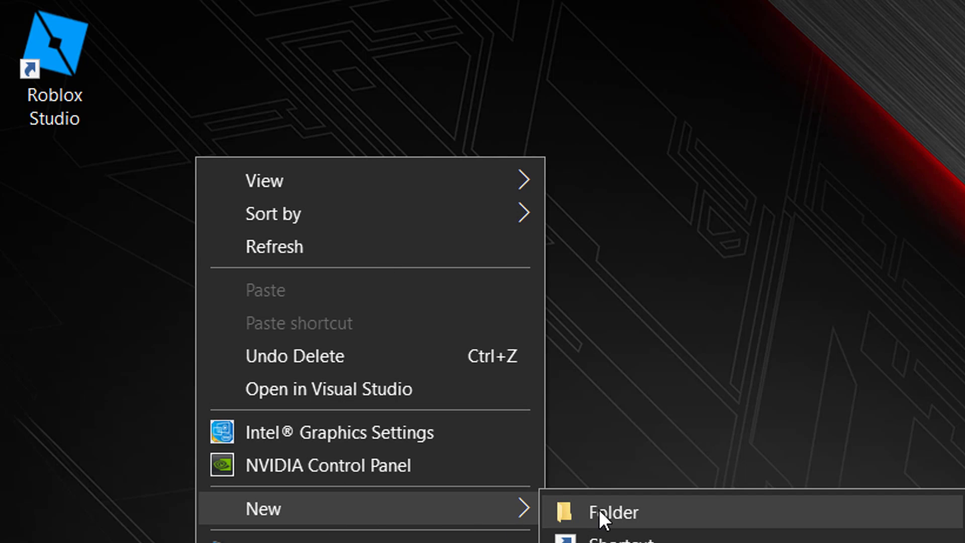
pyautogui.click(595, 508)
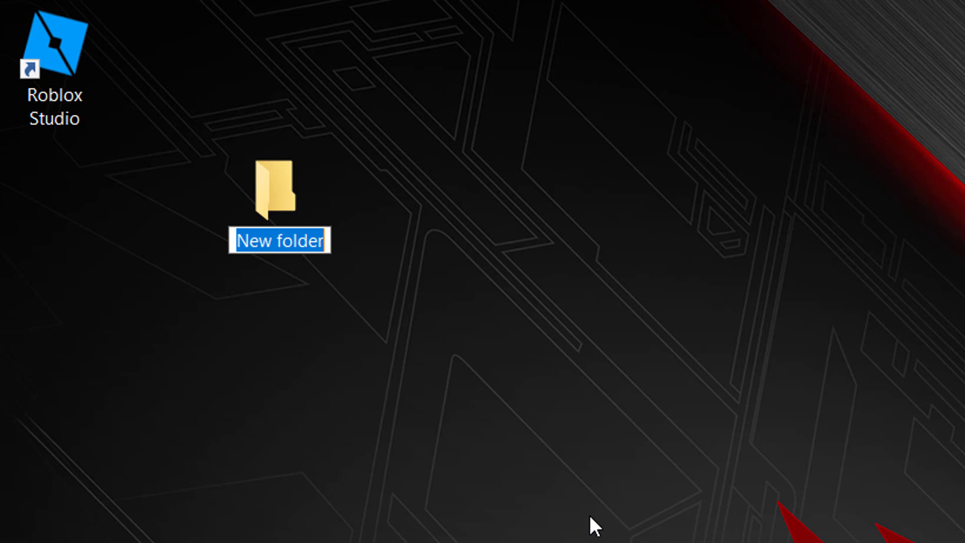
pyautogui.write('My')
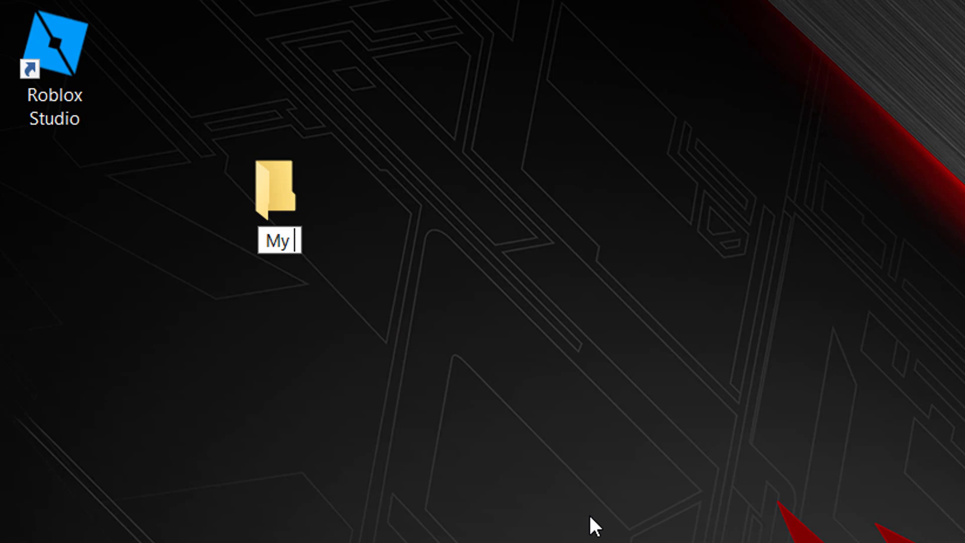
pyautogui.write(' Profile Pictur')
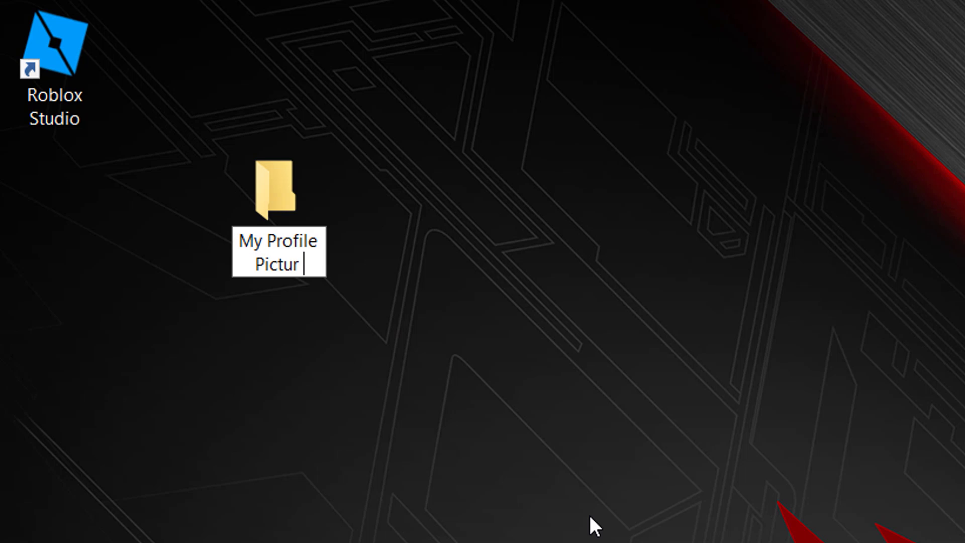
pyautogui.write('e Workspace')
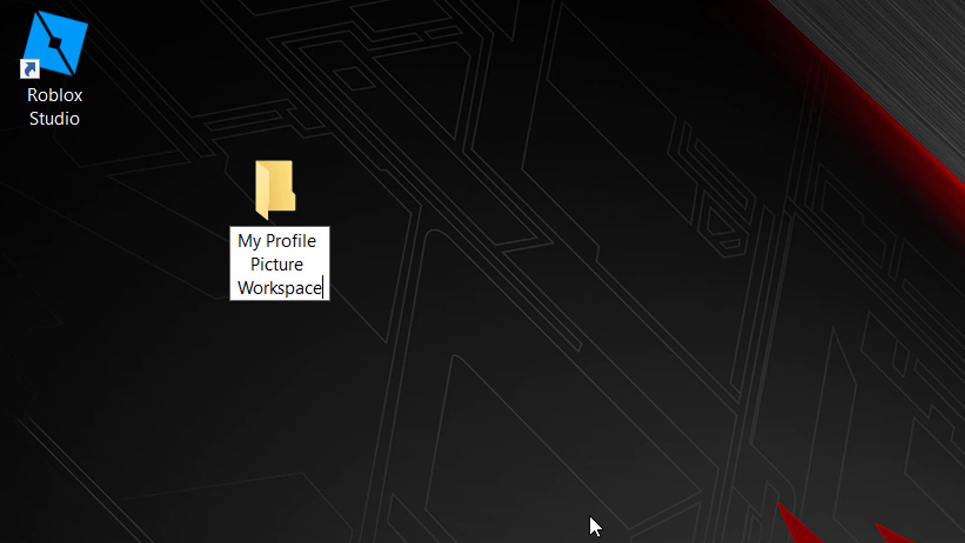
pyautogui.press('Return')
# - Move the folder to the top-left beside the Roblox Studio shortcut and launch Roblox Studio
pyautogui.moveTo(297, 261); pyautogui.dragTo(157, 90)
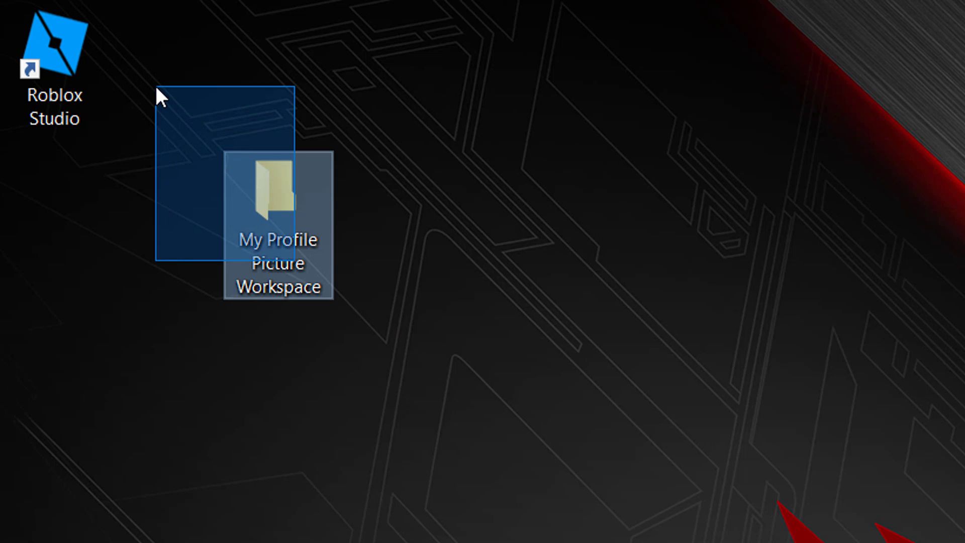
pyautogui.moveTo(291, 246); pyautogui.dragTo(164, 86)
pyautogui.click(252, 236)
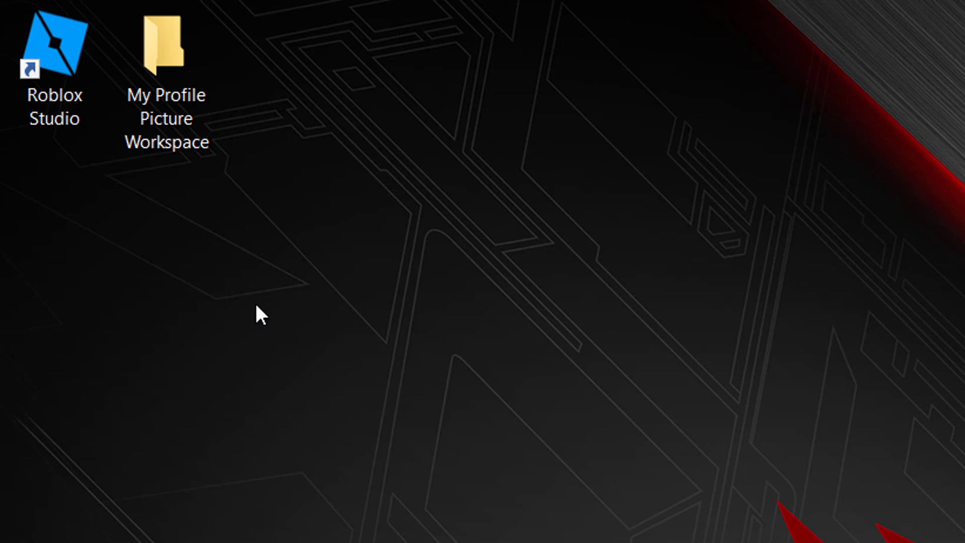
pyautogui.moveTo(285, 227); pyautogui.dragTo(11, 30)
pyautogui.click(108, 251)
pyautogui.doubleClick(72, 68)
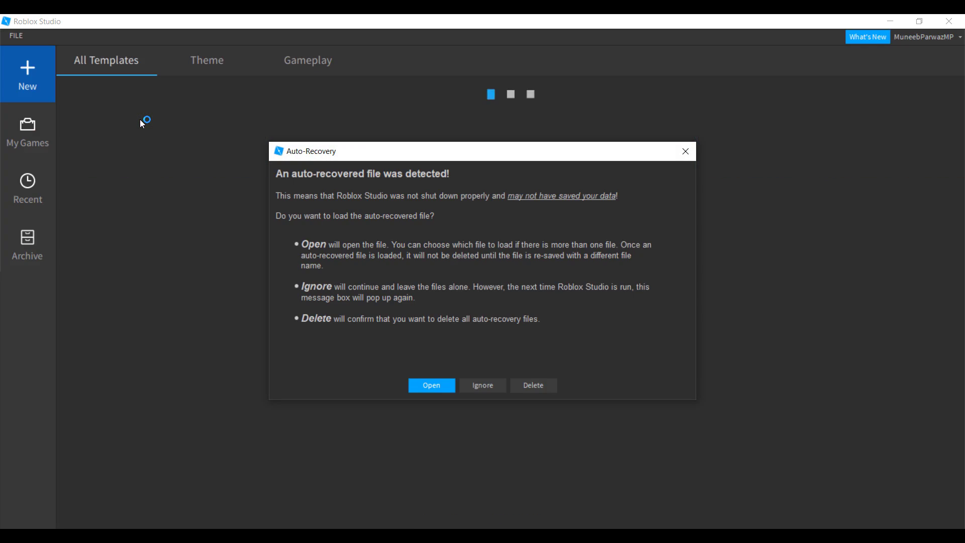
# - Ignore auto-recovery and start a new place from the Baseplate template
pyautogui.click(476, 385)
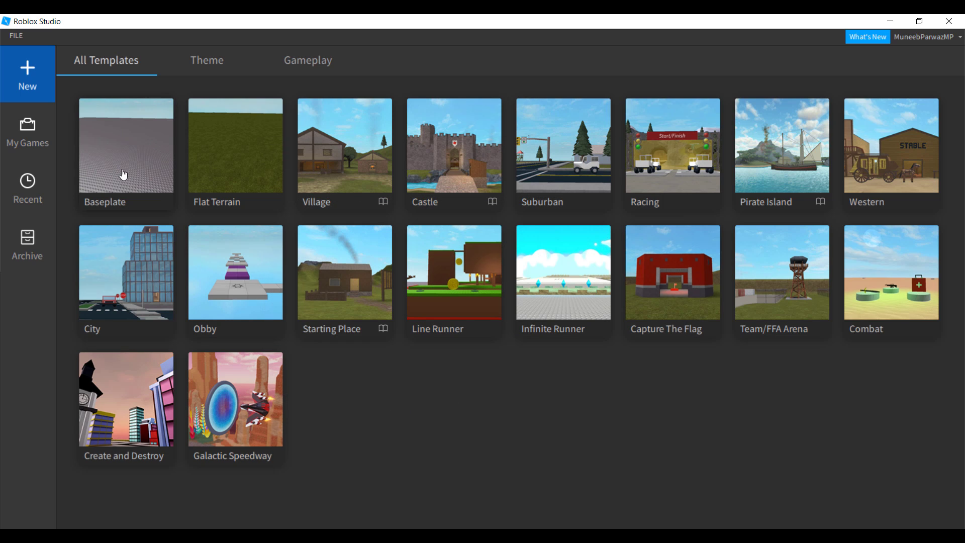
pyautogui.click(127, 150)
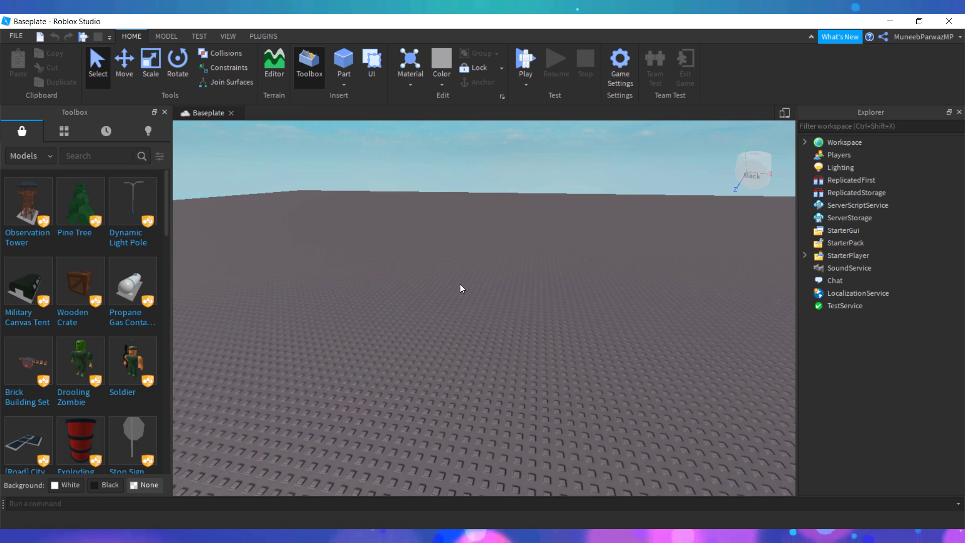
pyautogui.moveTo(460, 284); pyautogui.dragTo(461, 285, button='right')
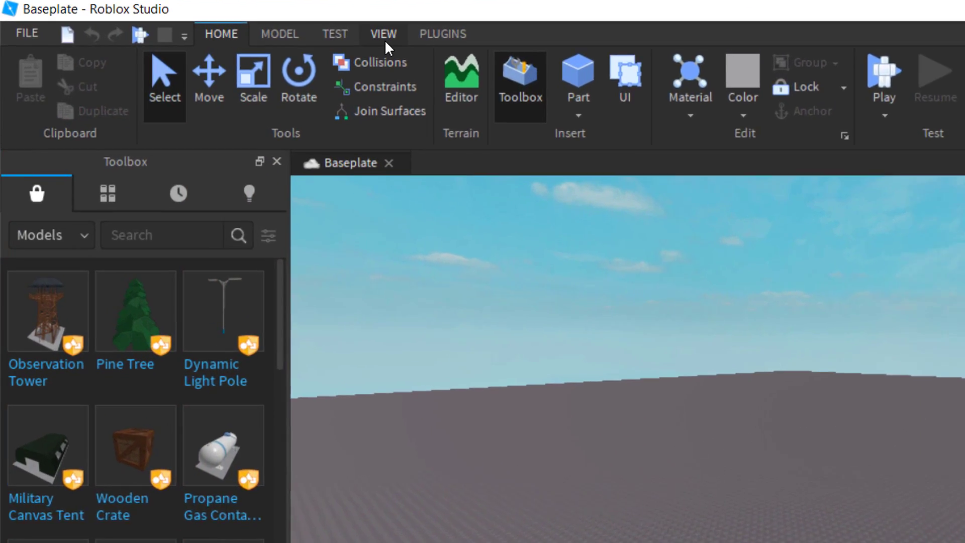
# - Toggle the Toolbox panel off and on from the VIEW tab, then open its Models category dropdown
pyautogui.click(228, 36)
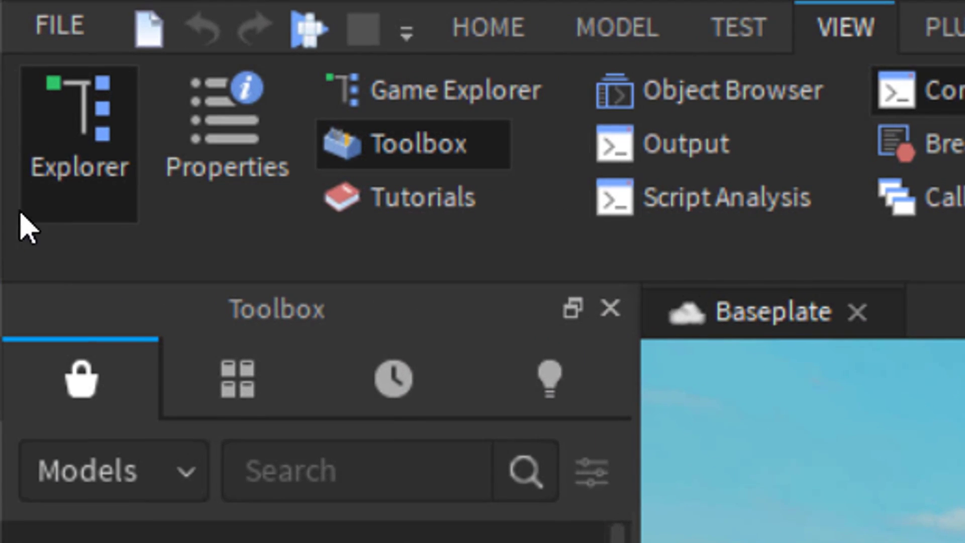
pyautogui.click(413, 145)
pyautogui.click(414, 145)
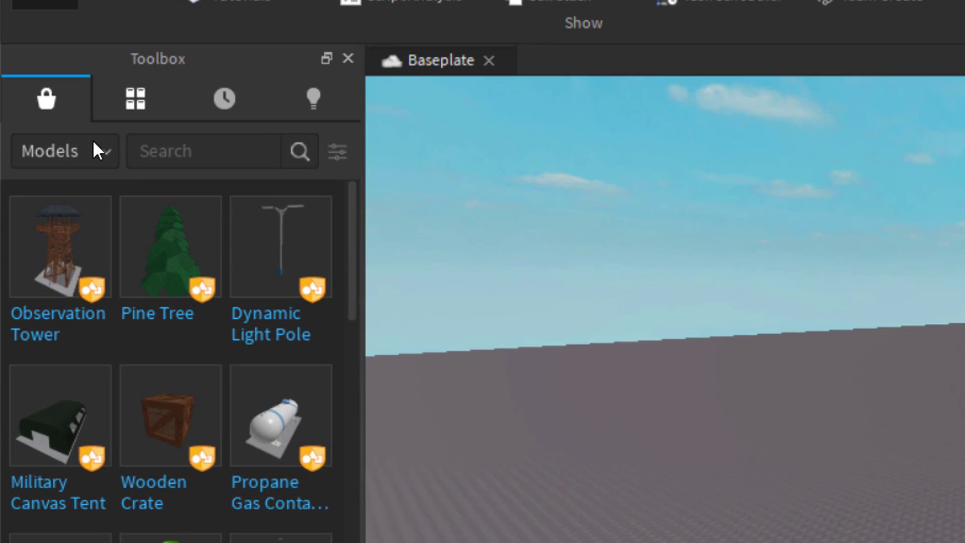
pyautogui.click(54, 155)
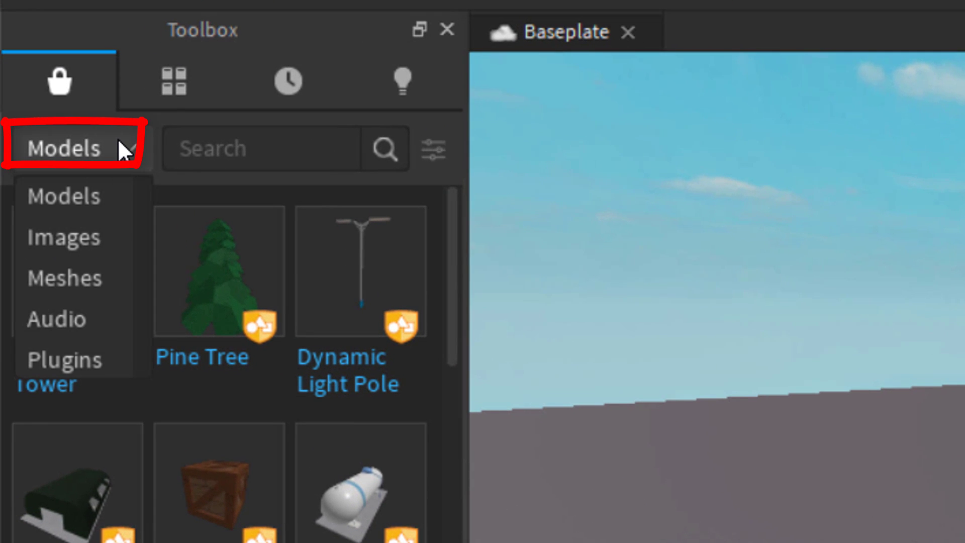
# - Search Toolbox plugins for 'Load Character' and install the Load Character plugin
pyautogui.click(96, 355)
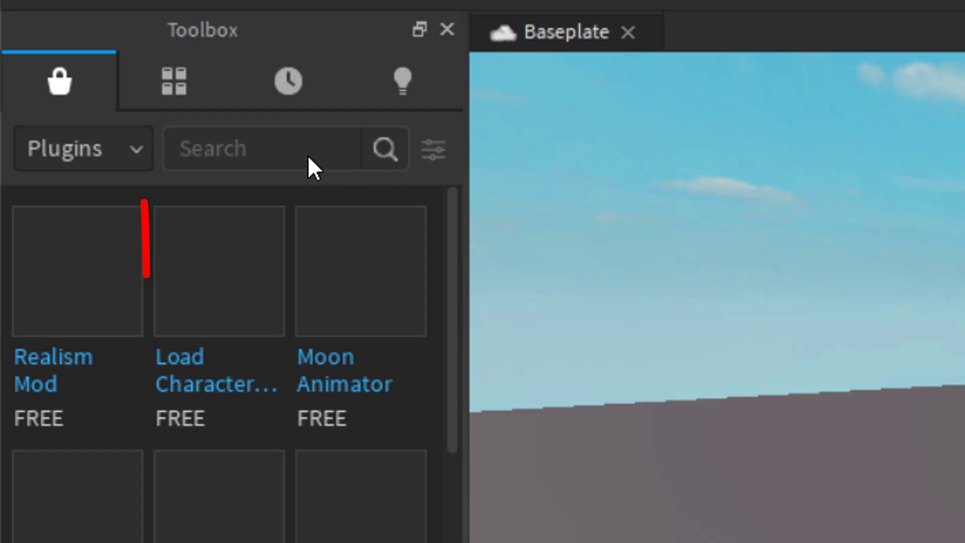
pyautogui.moveTo(233, 394)
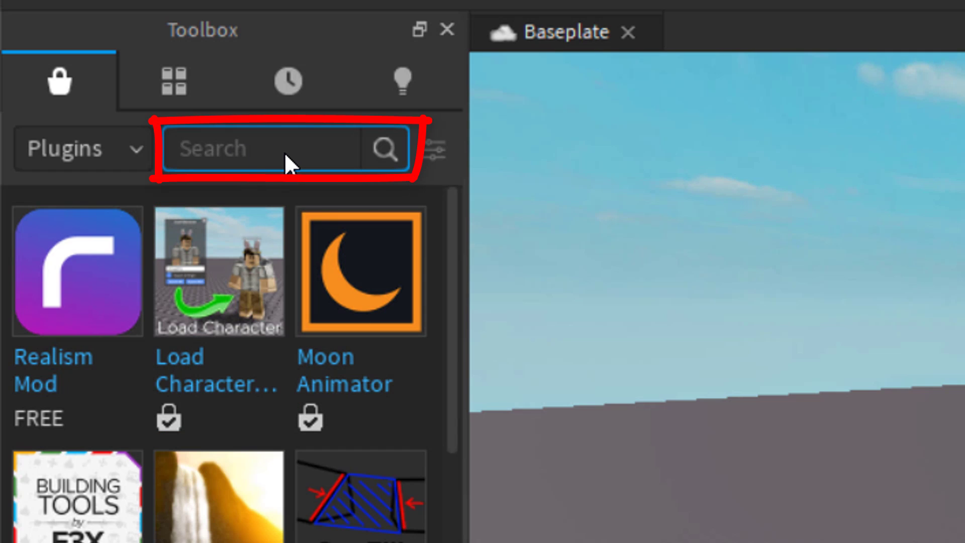
pyautogui.write('Load Character')
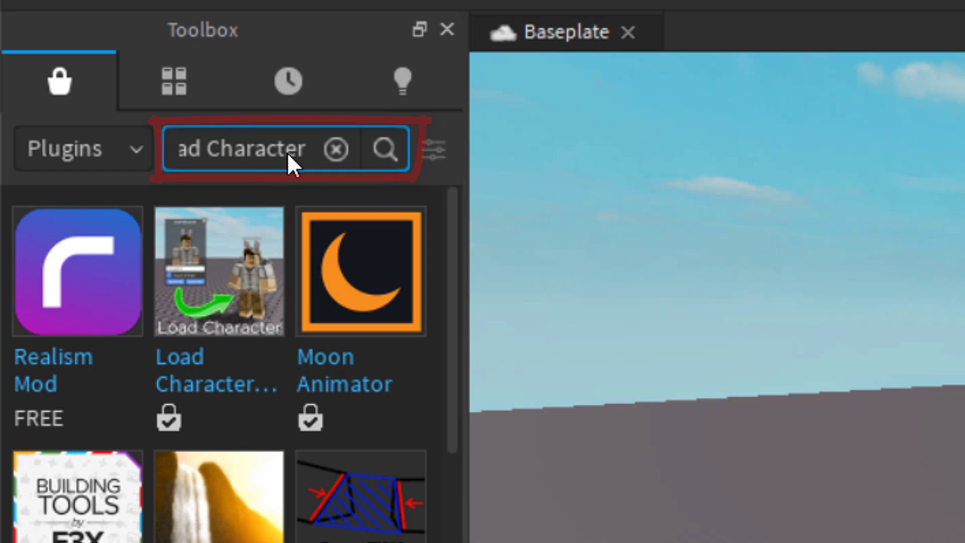
pyautogui.press('Return')
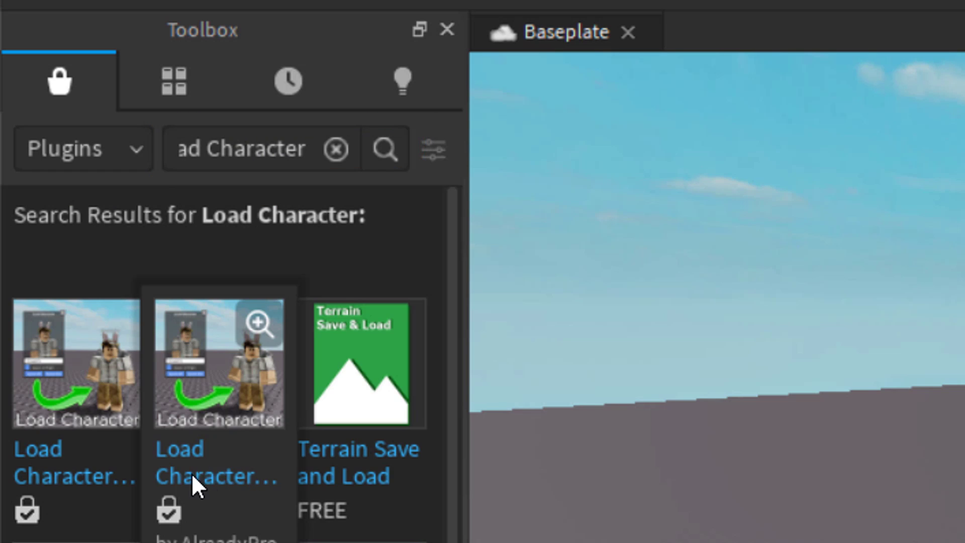
pyautogui.click(218, 422)
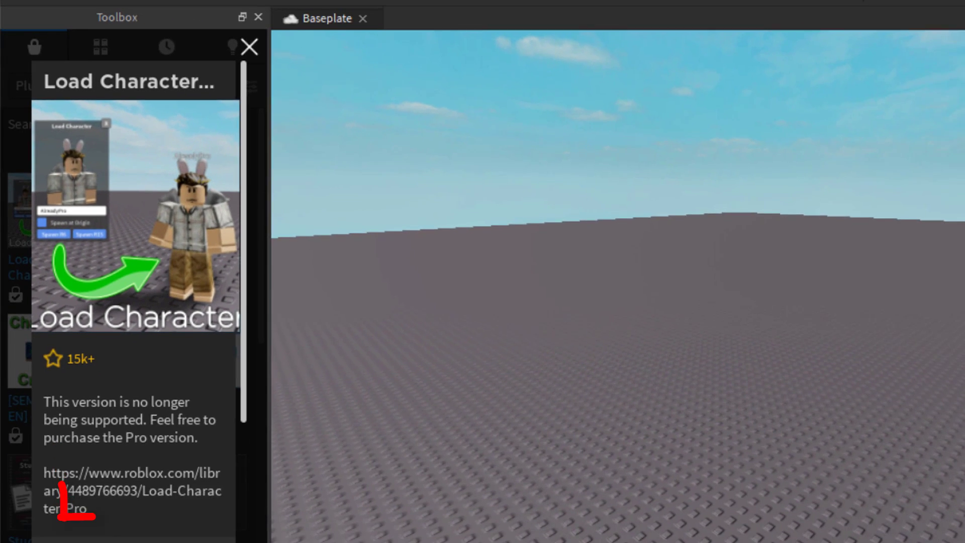
pyautogui.click(162, 506)
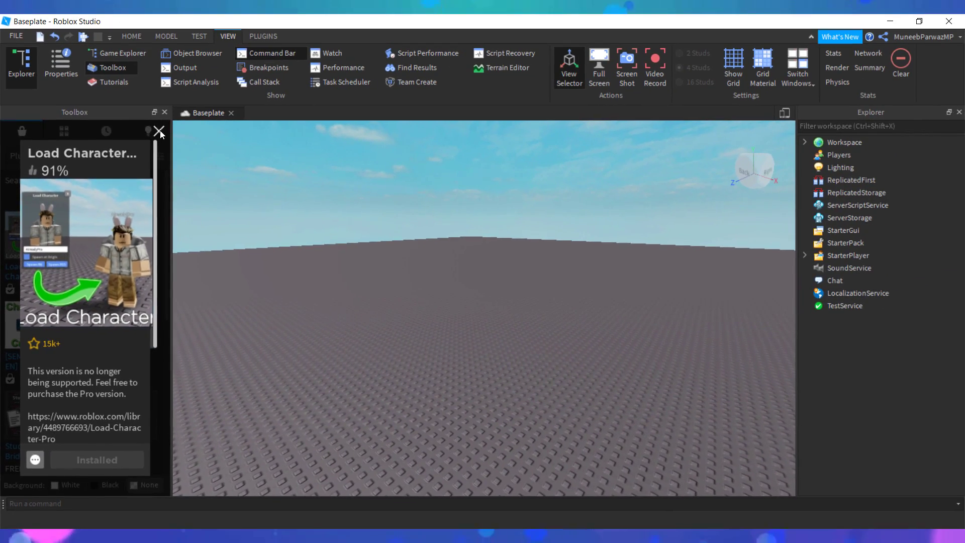
pyautogui.click(176, 107)
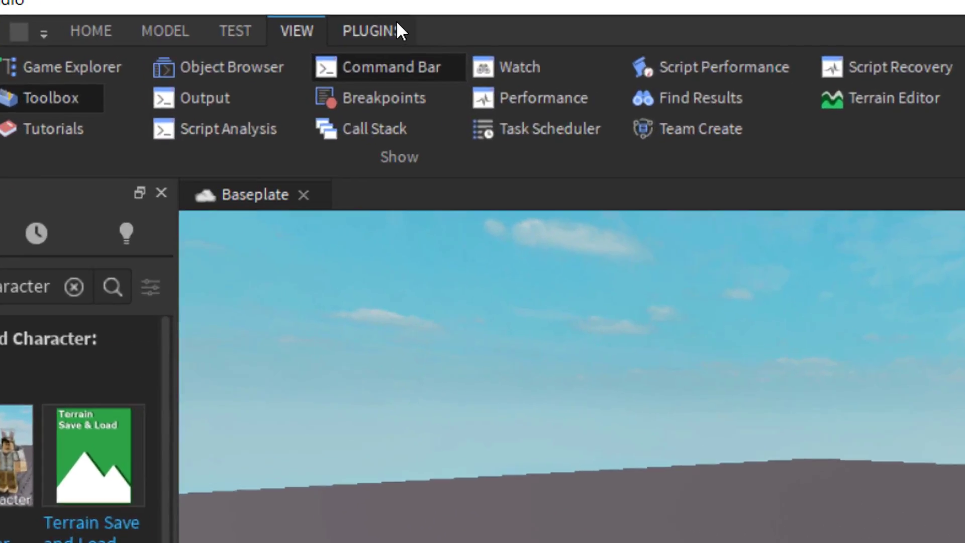
# - Spawn the user's avatar as an R6 character via Load Character using their username, then close the Toolbox
pyautogui.click(396, 27)
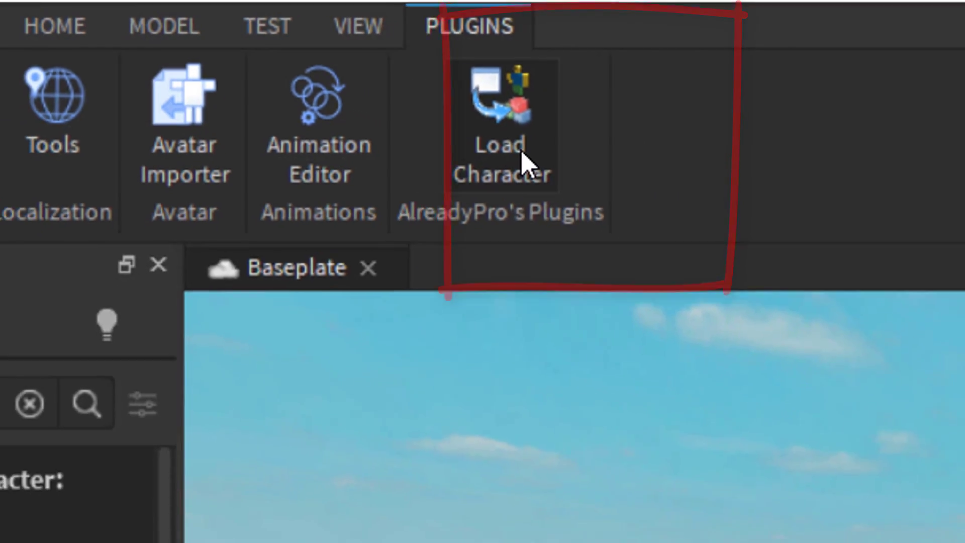
pyautogui.click(624, 166)
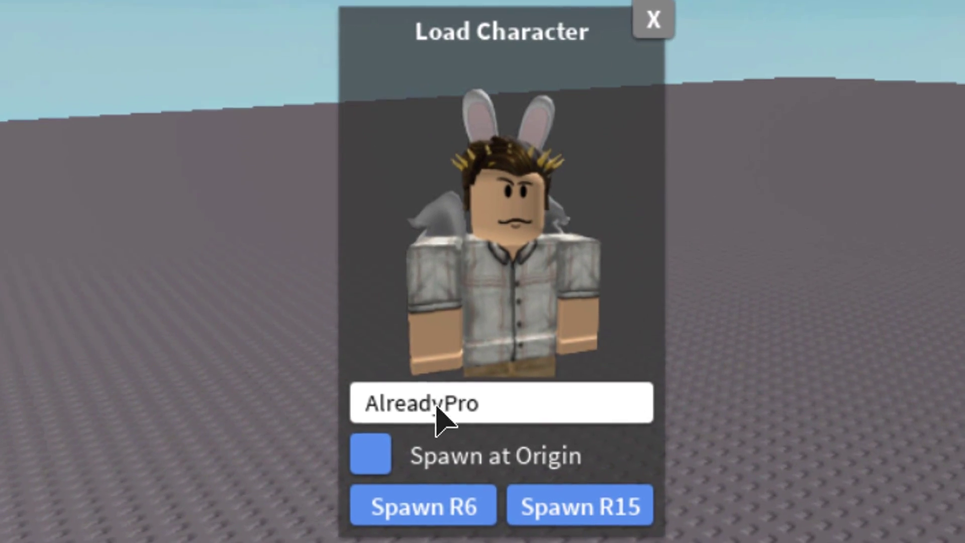
pyautogui.moveTo(526, 413); pyautogui.dragTo(243, 425)
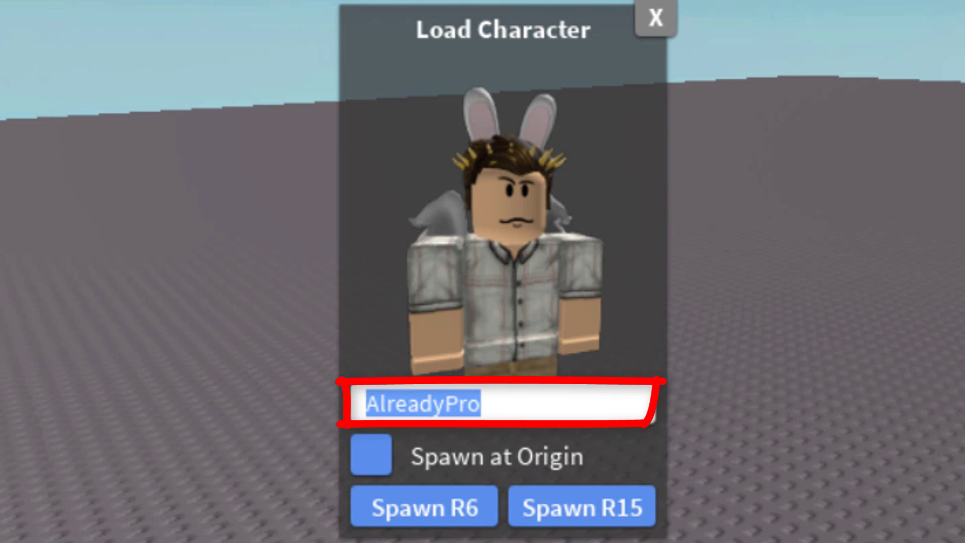
pyautogui.press('BackSpace')
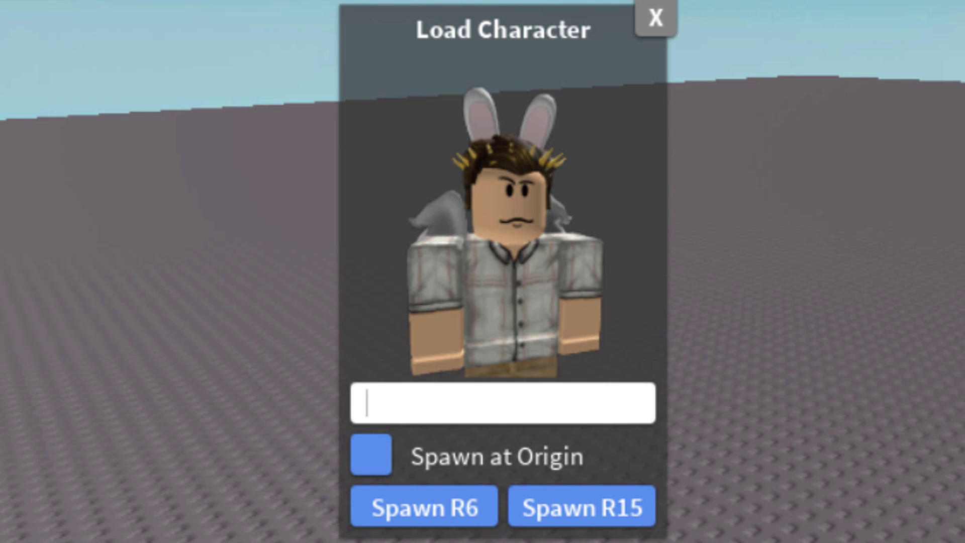
pyautogui.write('MuneebParwazMP')
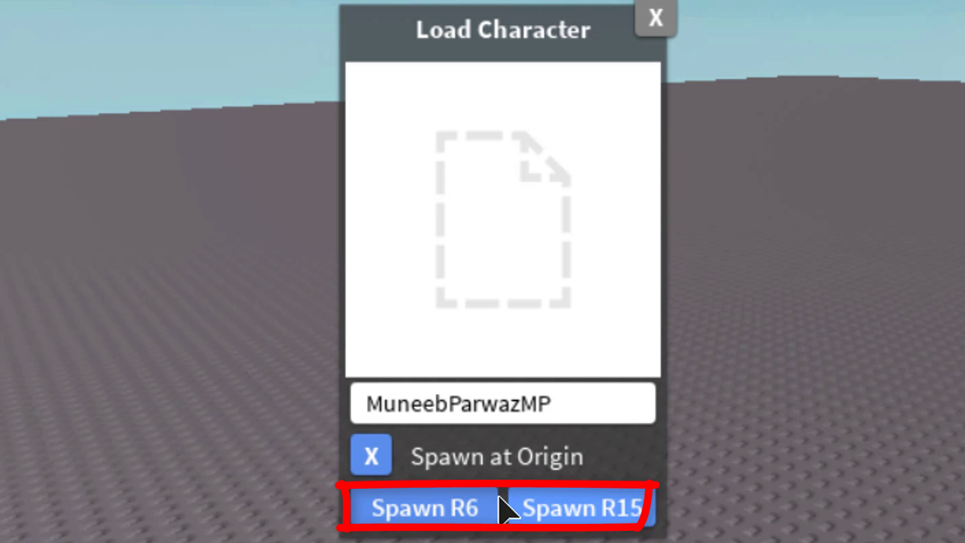
pyautogui.click(470, 510)
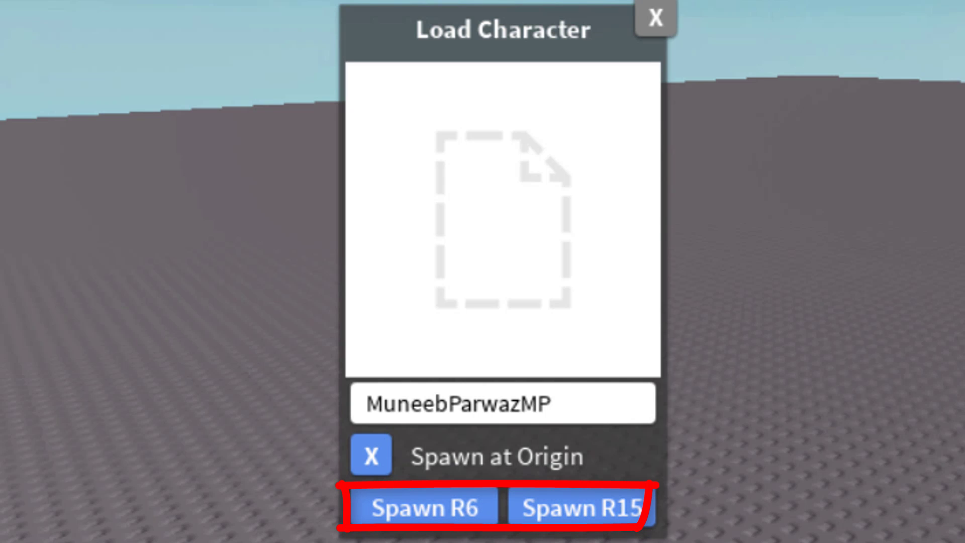
pyautogui.click(673, 20)
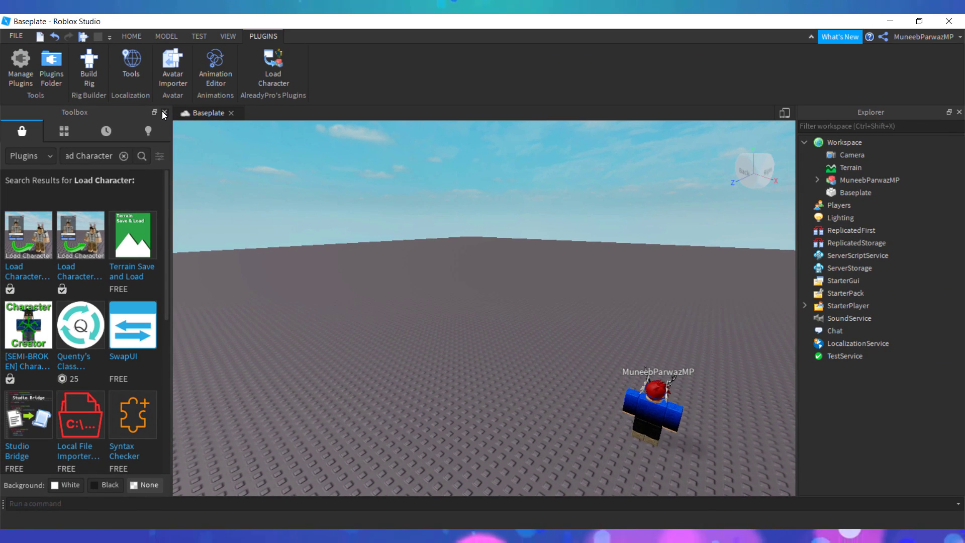
pyautogui.click(165, 112)
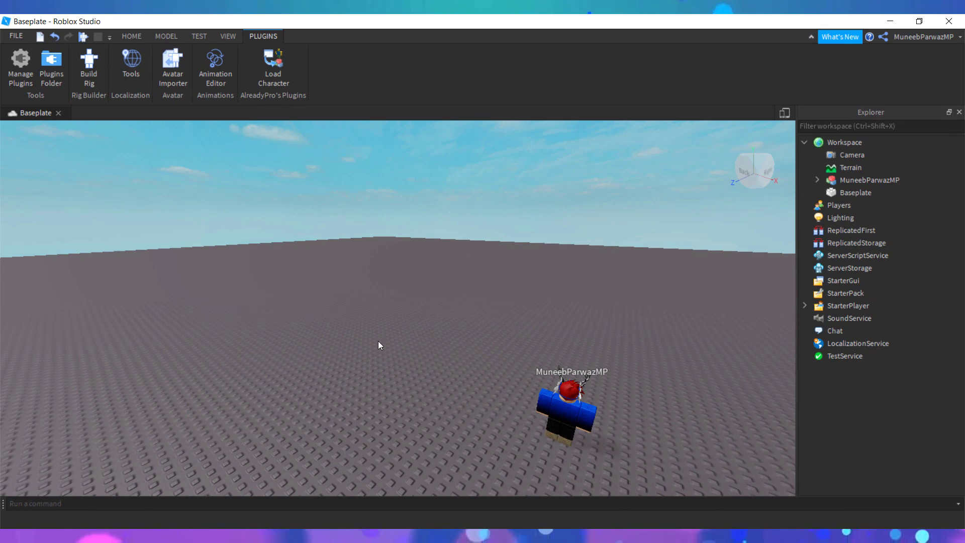
# - Select the avatar in the scene and switch to the Rotate tool on the HOME tab
pyautogui.moveTo(397, 346); pyautogui.dragTo(467, 370, button='right')
pyautogui.press('w')
pyautogui.click(471, 348)
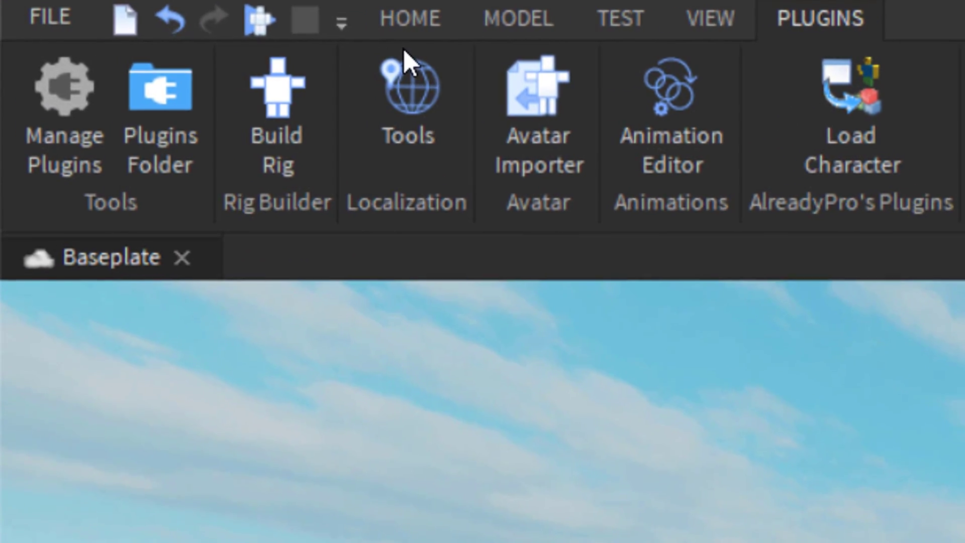
pyautogui.click(267, 29)
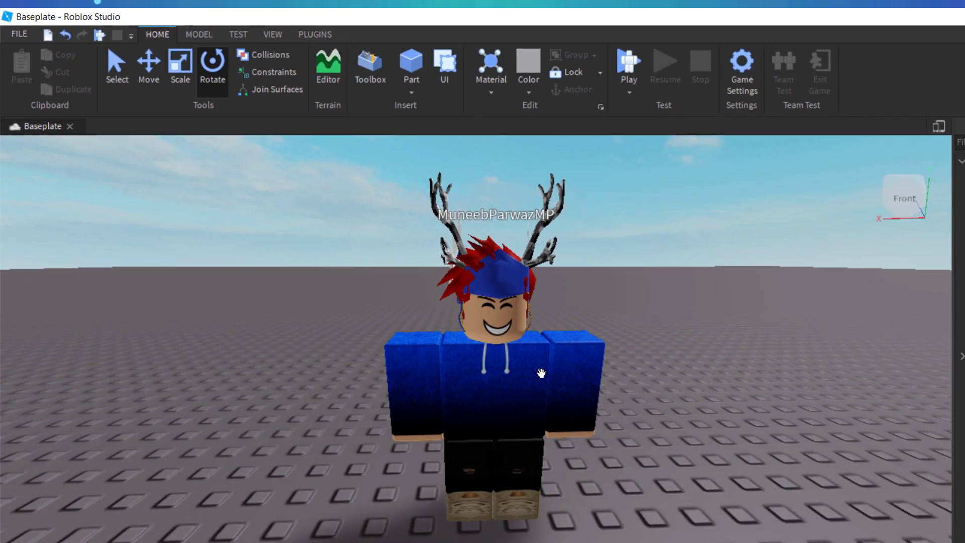
pyautogui.click(451, 320)
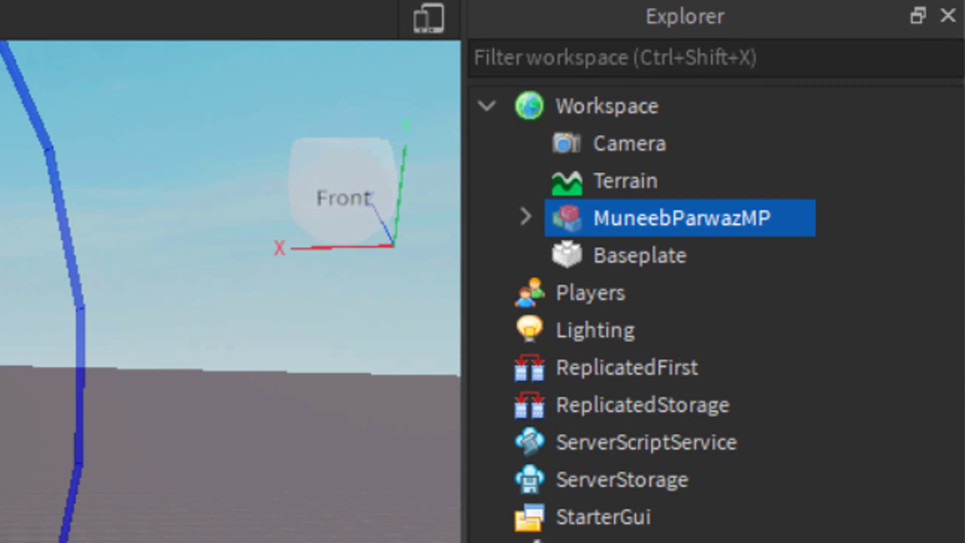
# - Select Head, ValkyrieHelm, Ultra-Fabulous Hair and SilverthornAntlers together and frame them
pyautogui.click(527, 216)
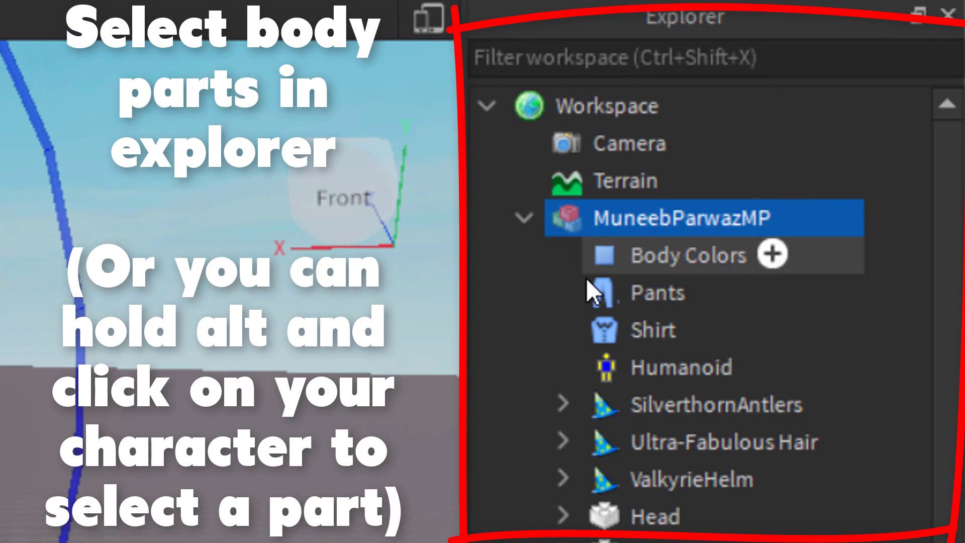
pyautogui.click(666, 521)
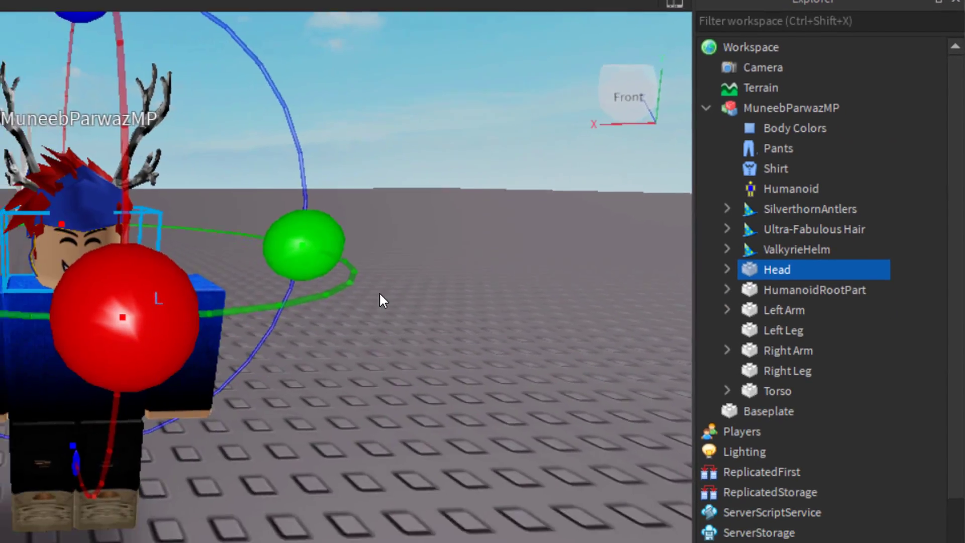
pyautogui.moveTo(379, 292); pyautogui.dragTo(390, 287, button='right')
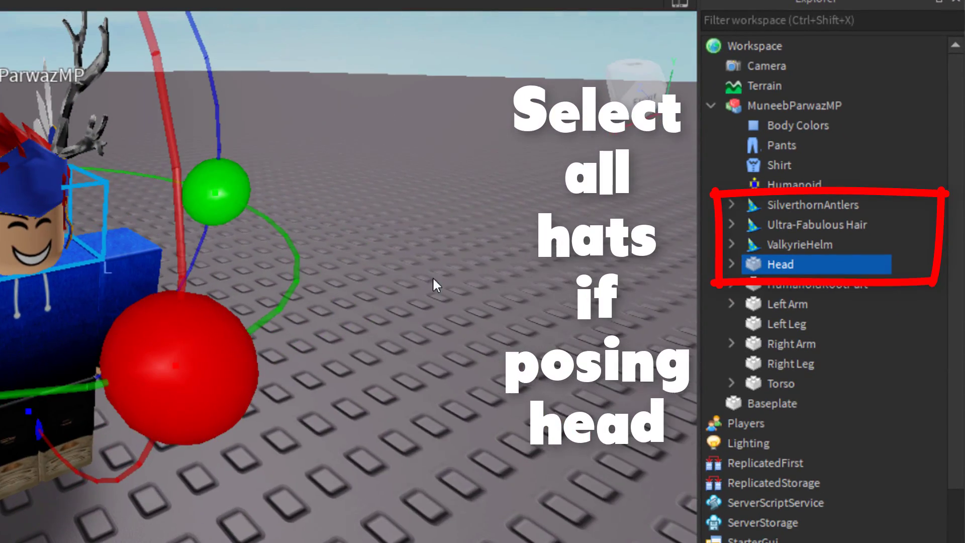
pyautogui.keyDown('ctrl'); pyautogui.click(782, 243); pyautogui.keyUp('ctrl')
pyautogui.keyDown('ctrl'); pyautogui.click(782, 223); pyautogui.keyUp('ctrl')
pyautogui.keyDown('ctrl'); pyautogui.click(782, 205); pyautogui.keyUp('ctrl')
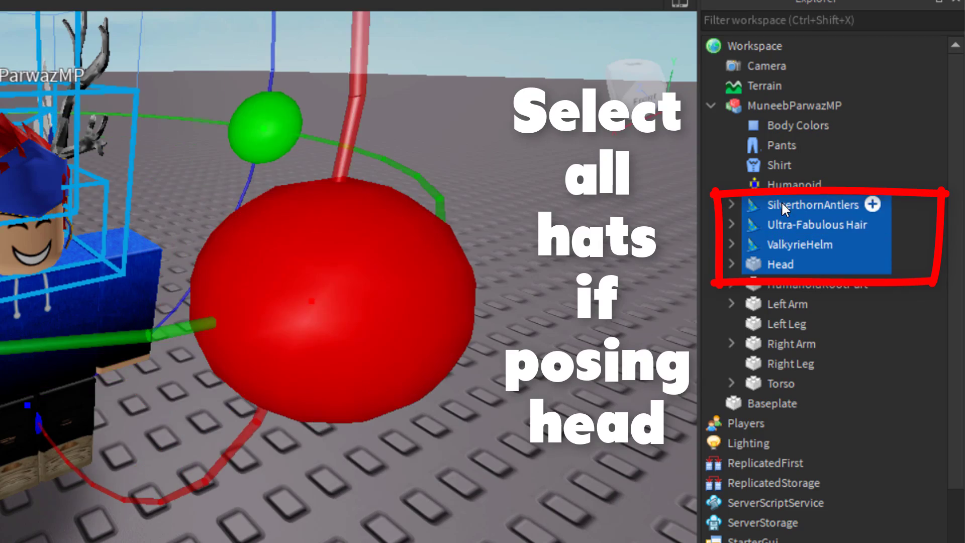
pyautogui.press('f')
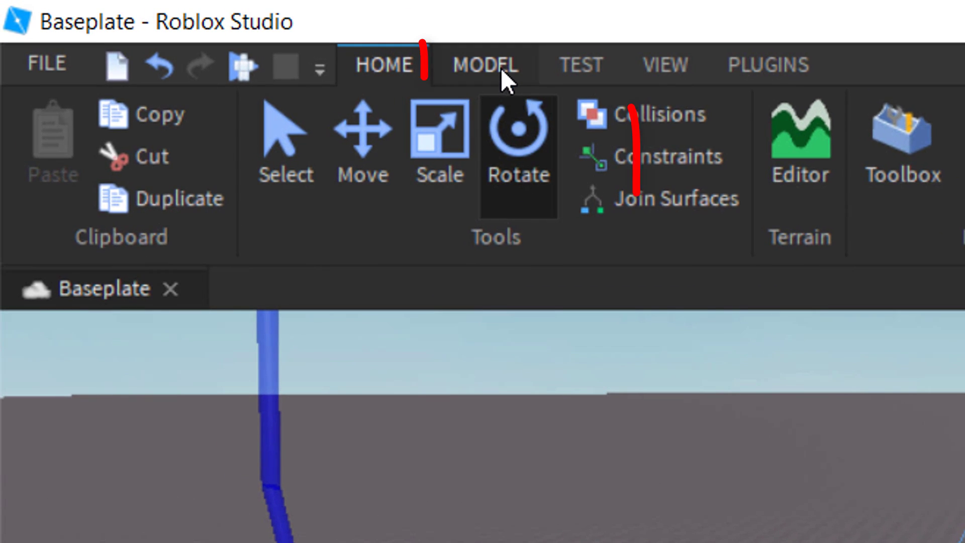
# - Set the MODEL tab's rotation snap increment to 5°
pyautogui.click(298, 49)
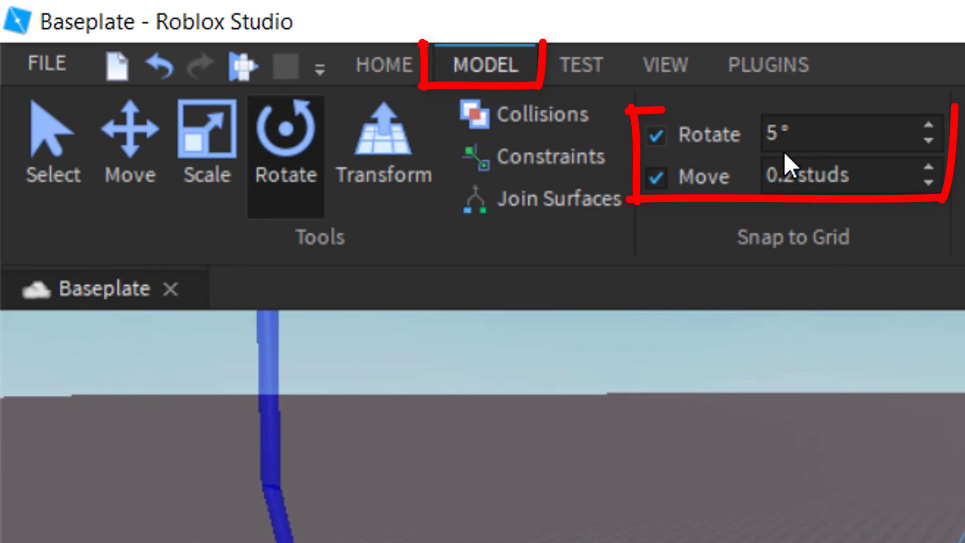
pyautogui.click(777, 133)
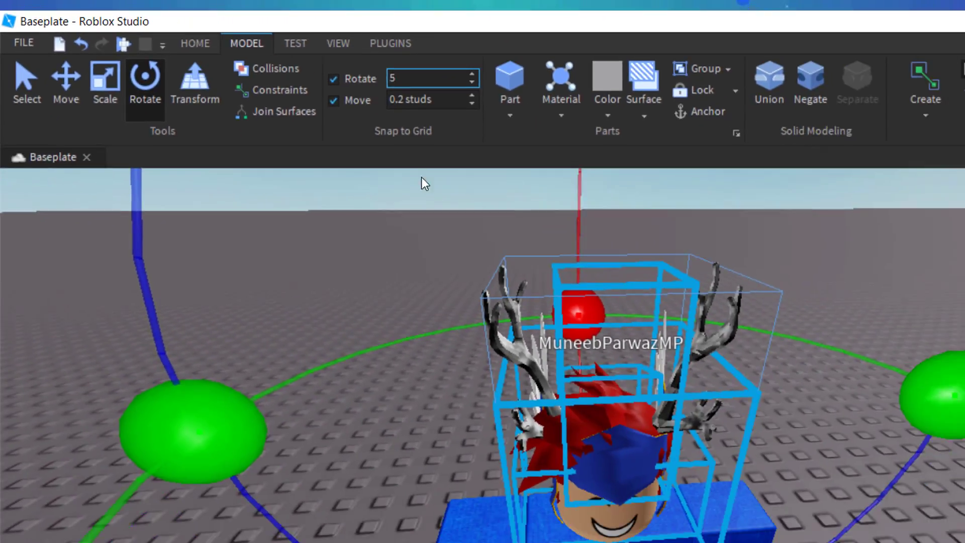
pyautogui.press('Return')
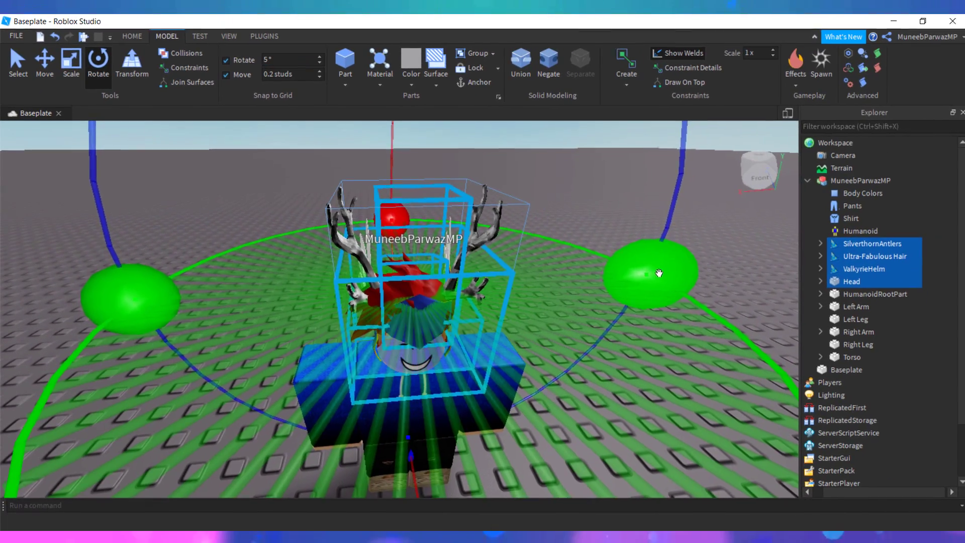
# - Tilt the head and hats sideways, then pose the Right Arm and legs
pyautogui.moveTo(659, 273); pyautogui.dragTo(618, 259)
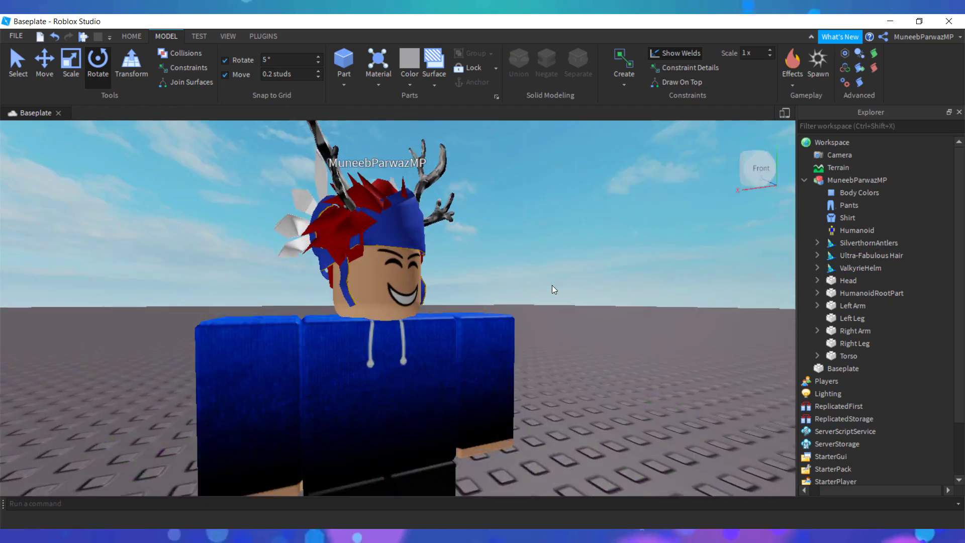
pyautogui.scroll(-3, 552, 287)
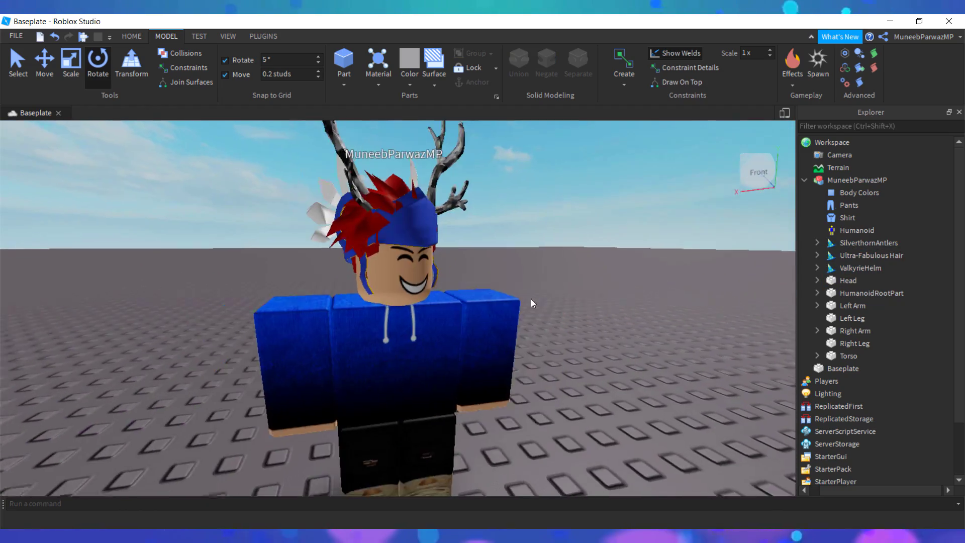
pyautogui.scroll(2, 531, 299)
pyautogui.click(284, 362)
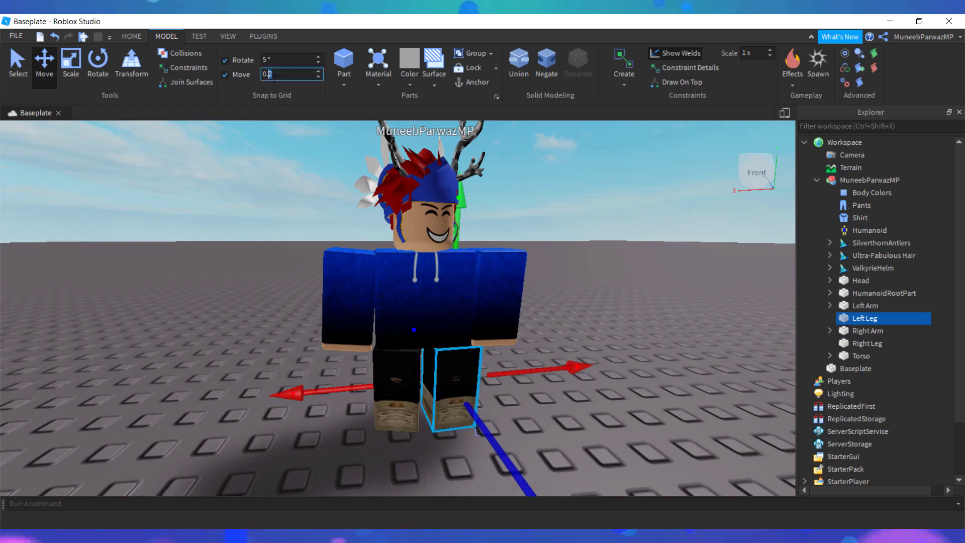
pyautogui.click(514, 441)
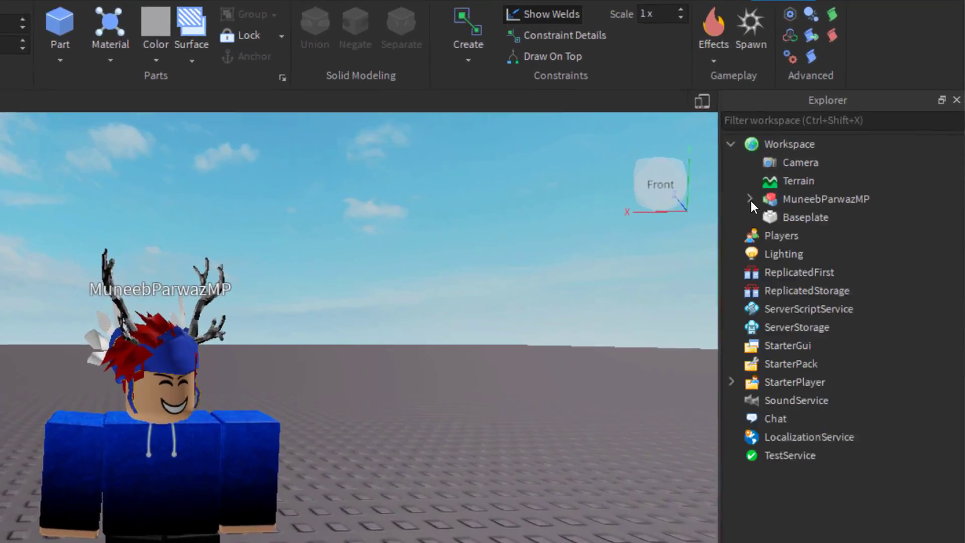
# - Export the character model as 'My Character Model' into the My Profile Picture Workspace folder
pyautogui.click(813, 181)
pyautogui.click(500, 333)
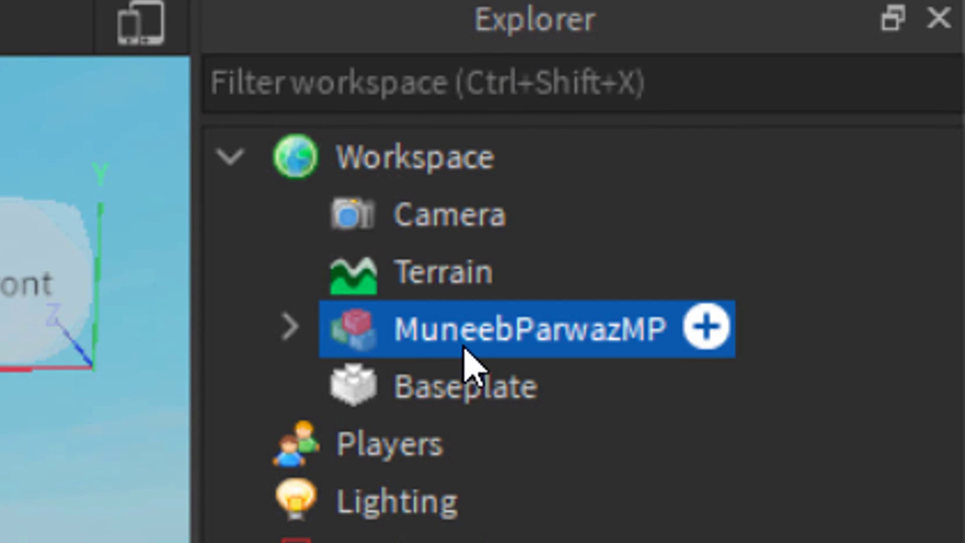
pyautogui.rightClick(500, 342)
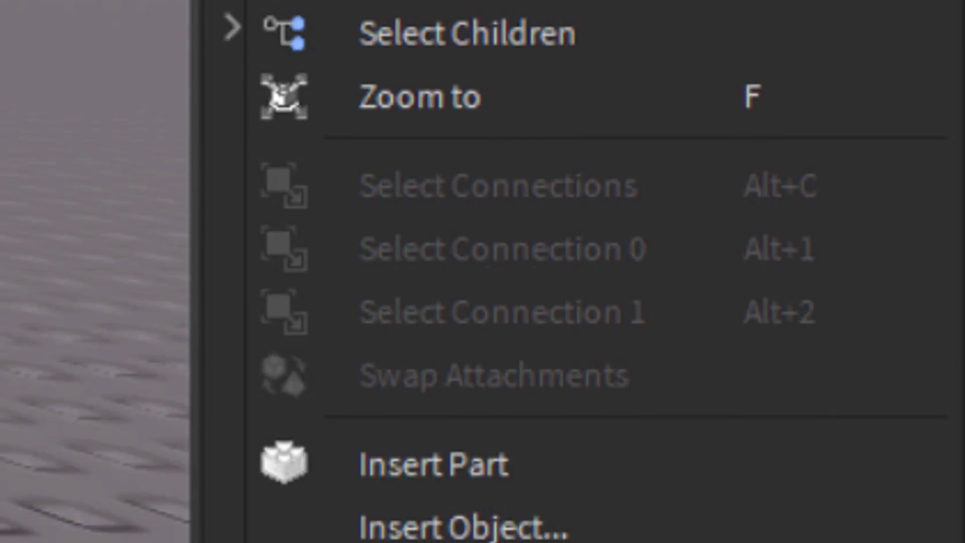
pyautogui.click(478, 382)
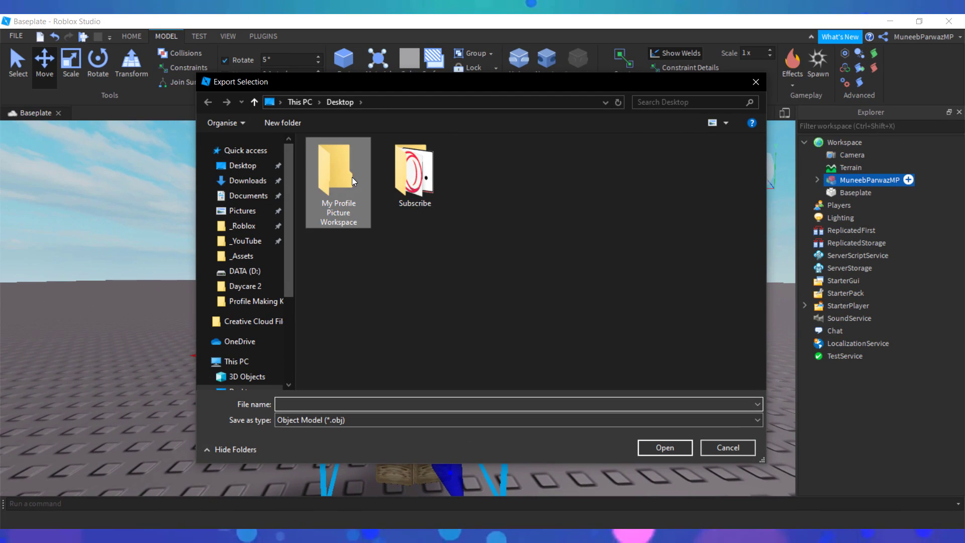
pyautogui.doubleClick(351, 177)
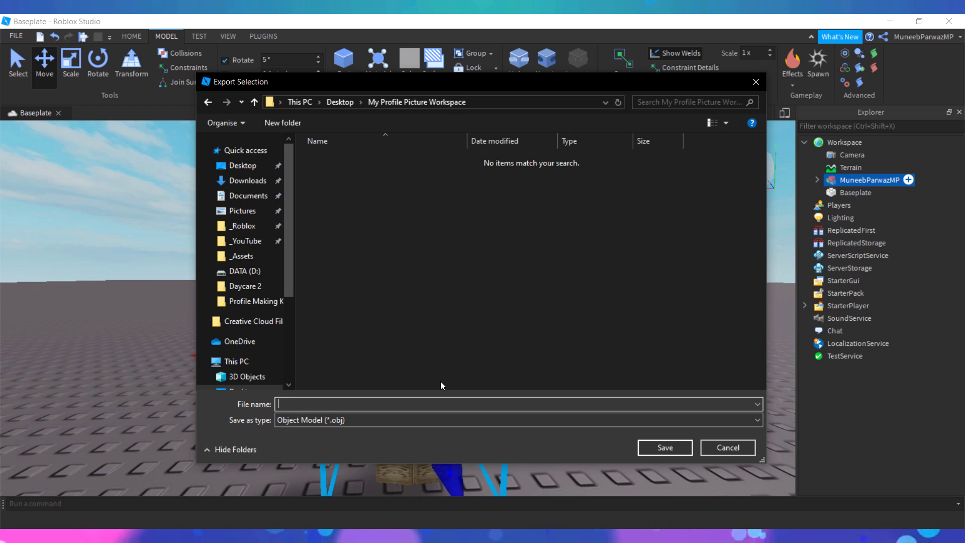
pyautogui.write('My Character Model')
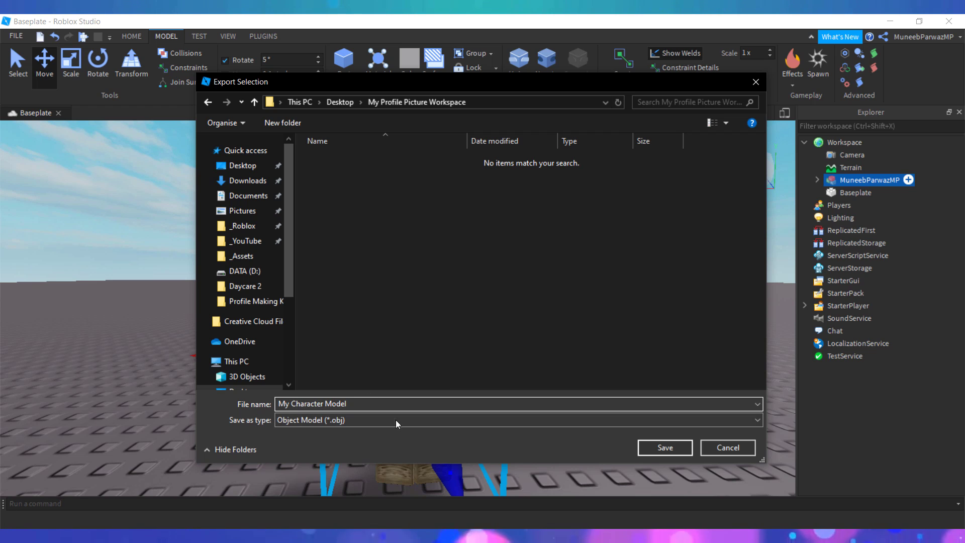
pyautogui.click(665, 447)
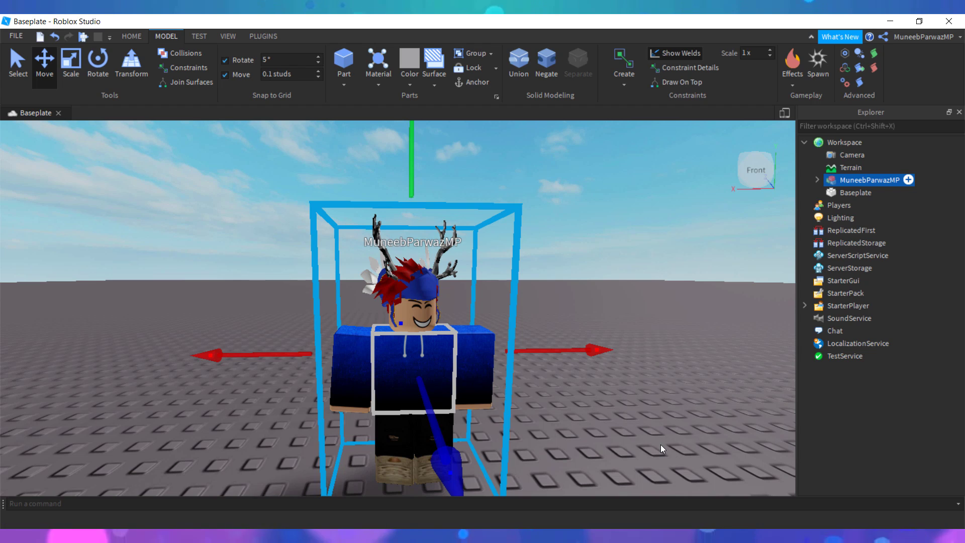
# - Close Roblox Studio without saving the Baseplate place
pyautogui.click(682, 413)
pyautogui.click(959, 18)
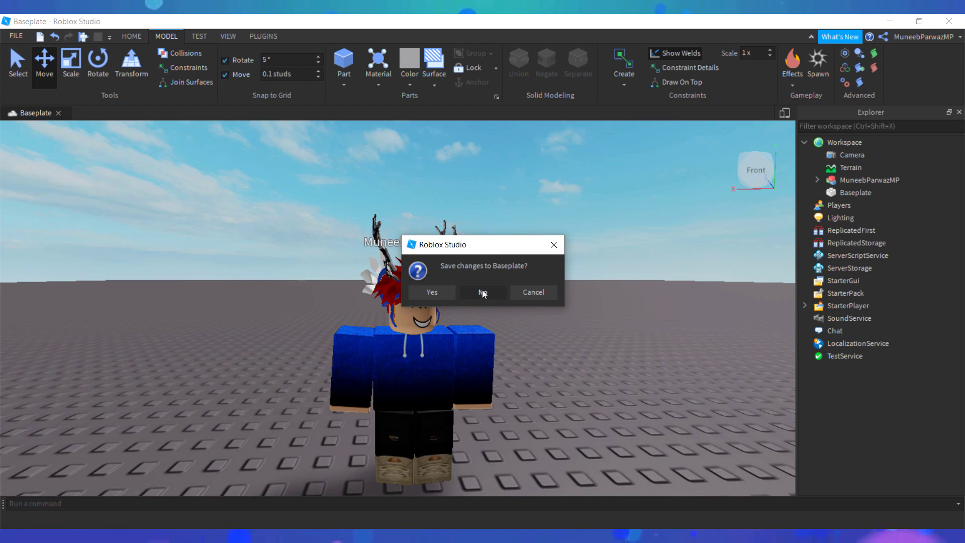
pyautogui.click(482, 292)
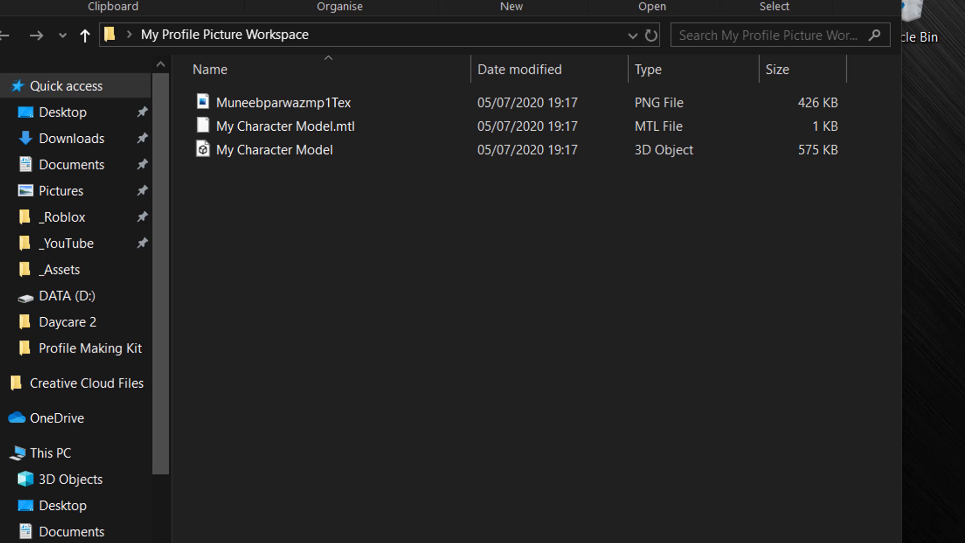
# - Switch the My Profile Picture Workspace folder to Large icons view
pyautogui.rightClick(383, 244)
pyautogui.moveTo(445, 255)
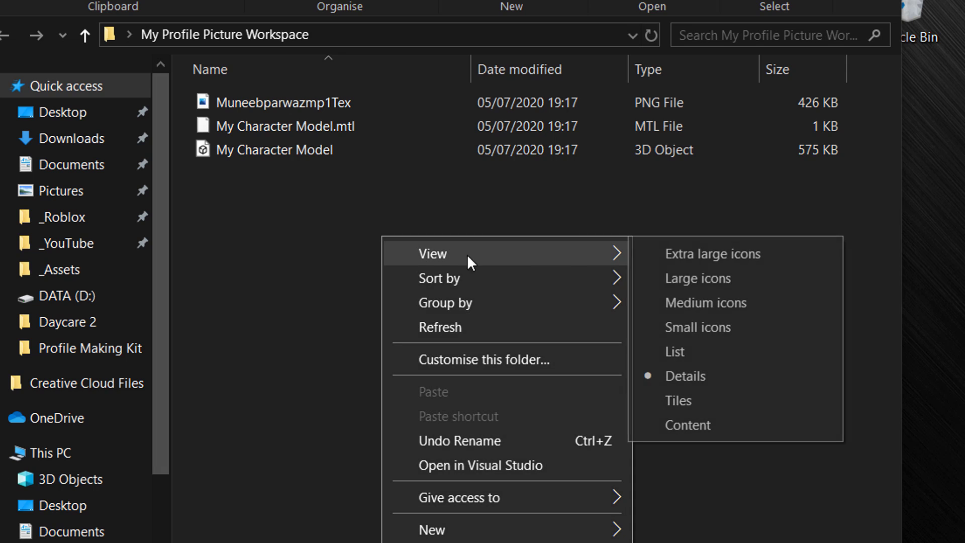
pyautogui.click(682, 279)
pyautogui.moveTo(490, 202); pyautogui.dragTo(372, 163)
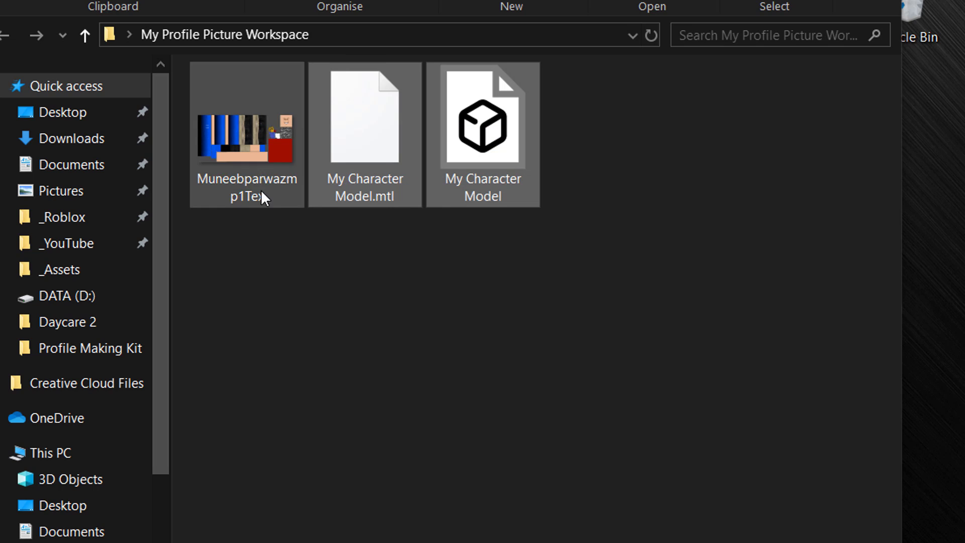
pyautogui.click(376, 270)
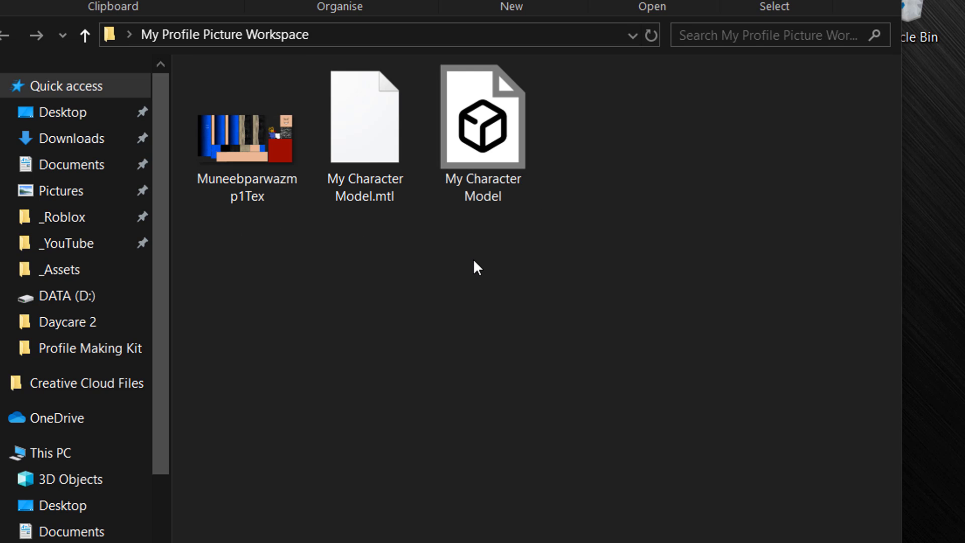
# - Open My Character Model with 3D Viewer
pyautogui.rightClick(476, 150)
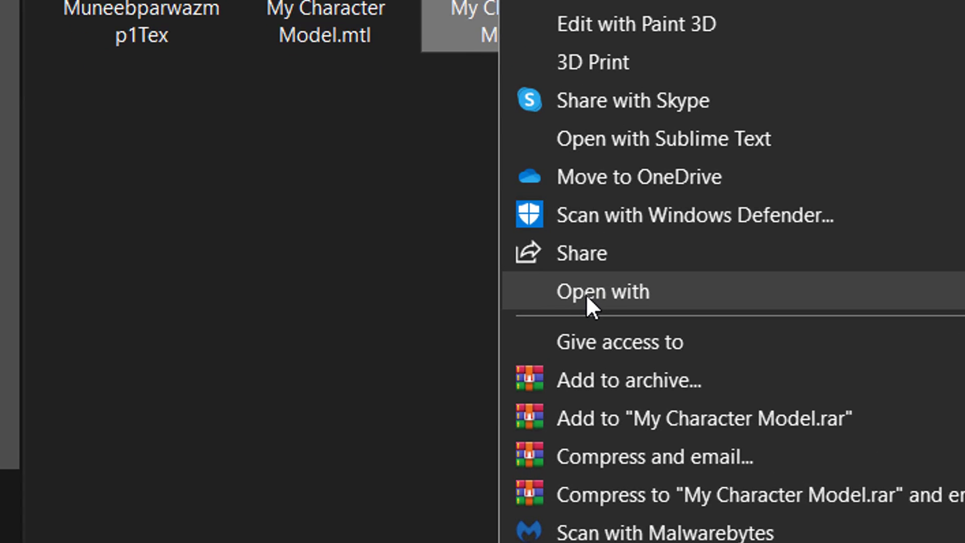
pyautogui.moveTo(537, 358)
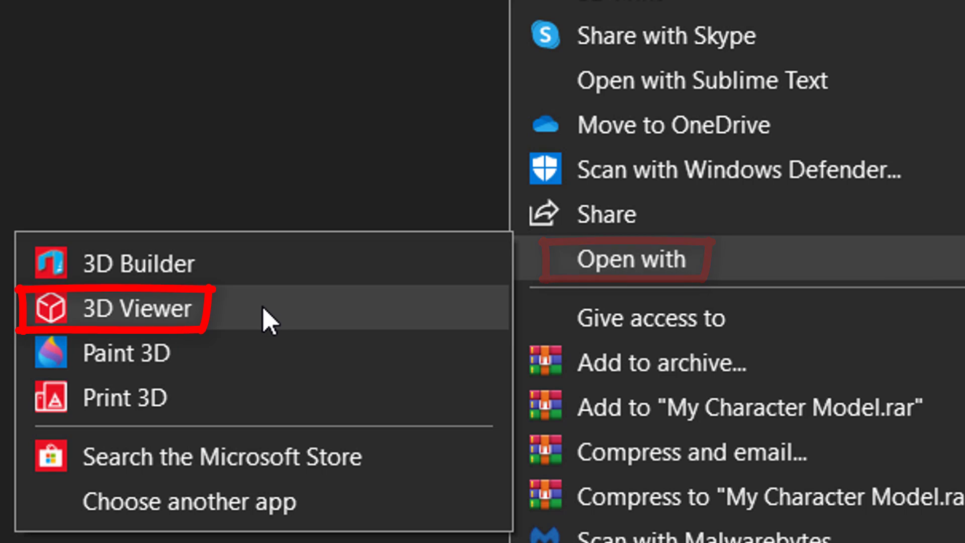
pyautogui.click(269, 321)
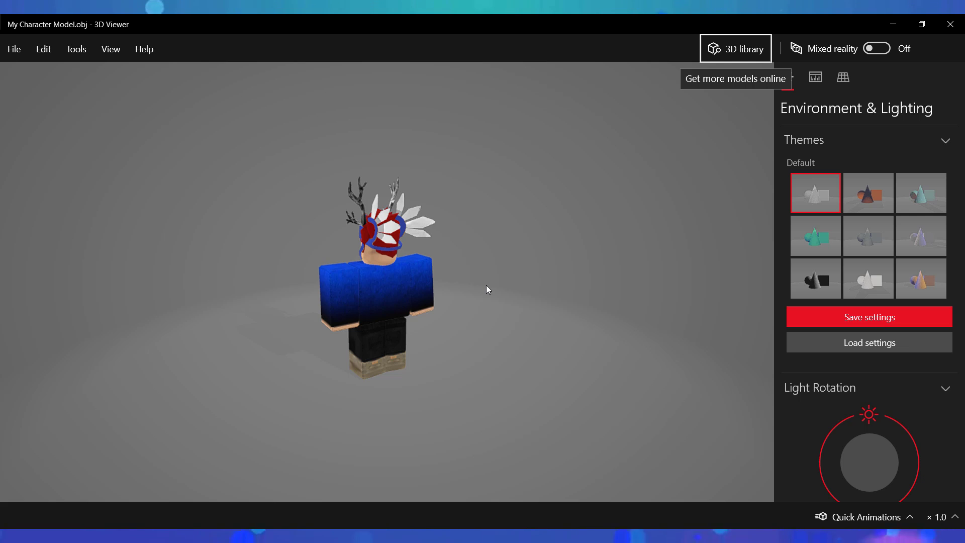
# - Orbit the avatar to face front and zoom in on its head and torso
pyautogui.moveTo(487, 285); pyautogui.dragTo(604, 267)
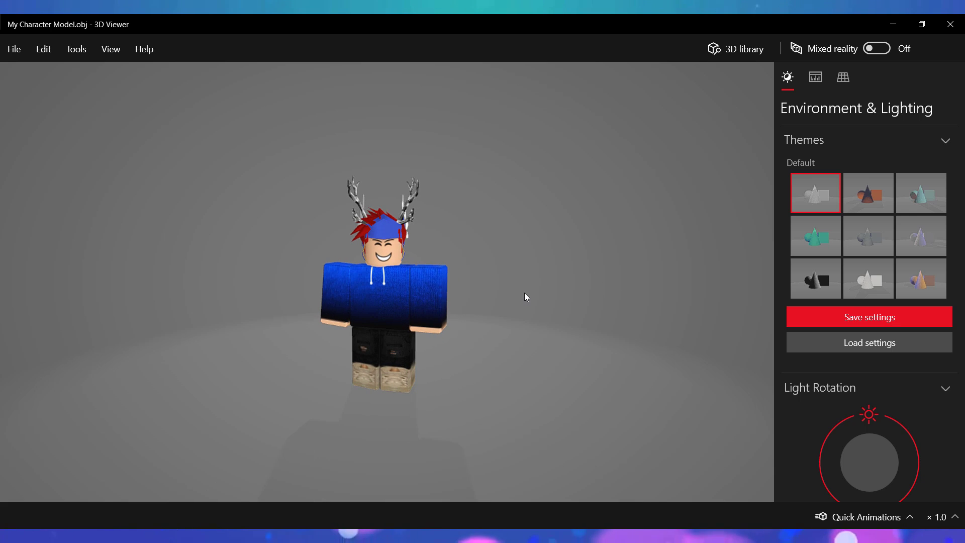
pyautogui.scroll(-5, 416, 312)
pyautogui.scroll(6, 416, 313)
pyautogui.scroll(-3, 417, 313)
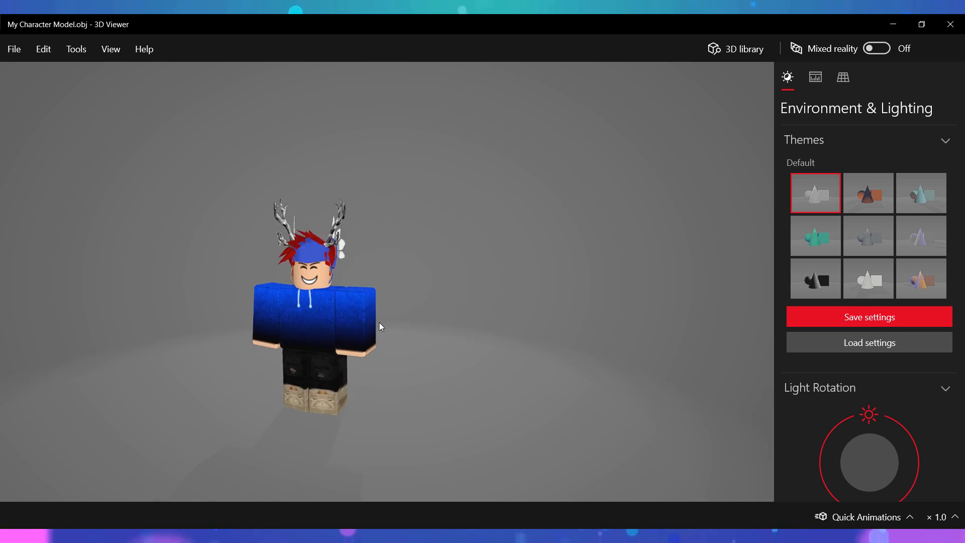
pyautogui.scroll(5, 433, 297)
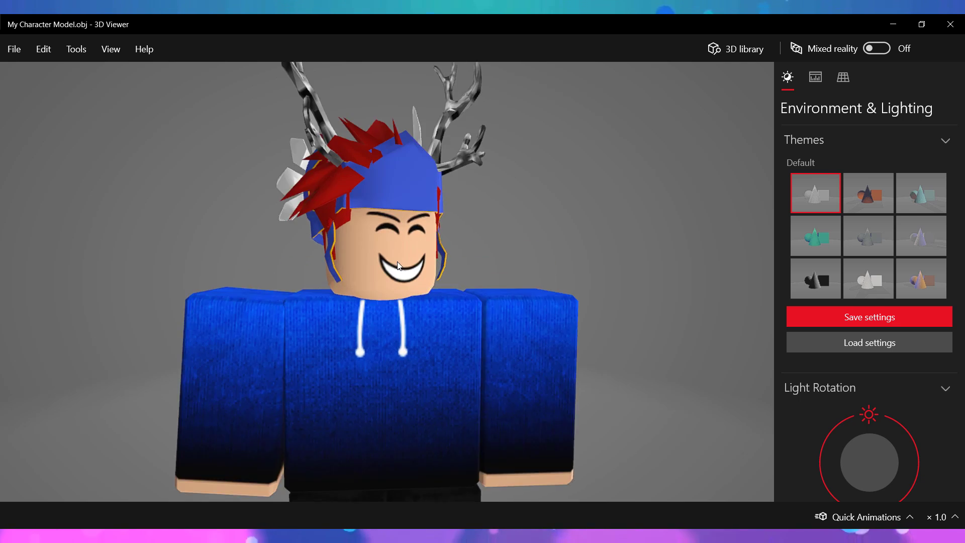
pyautogui.scroll(2, 440, 320)
pyautogui.scroll(-2, 435, 332)
pyautogui.scroll(2, 434, 333)
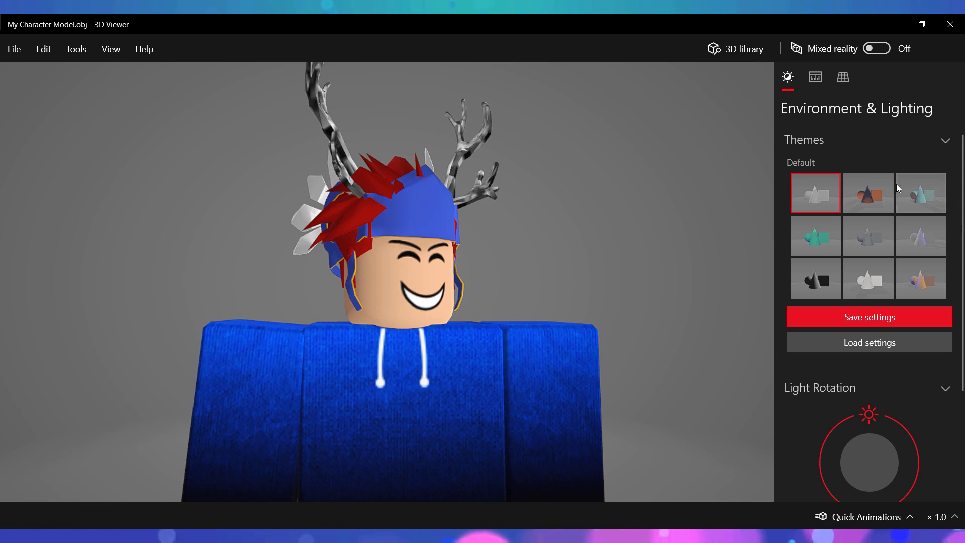
pyautogui.click(876, 196)
pyautogui.click(912, 197)
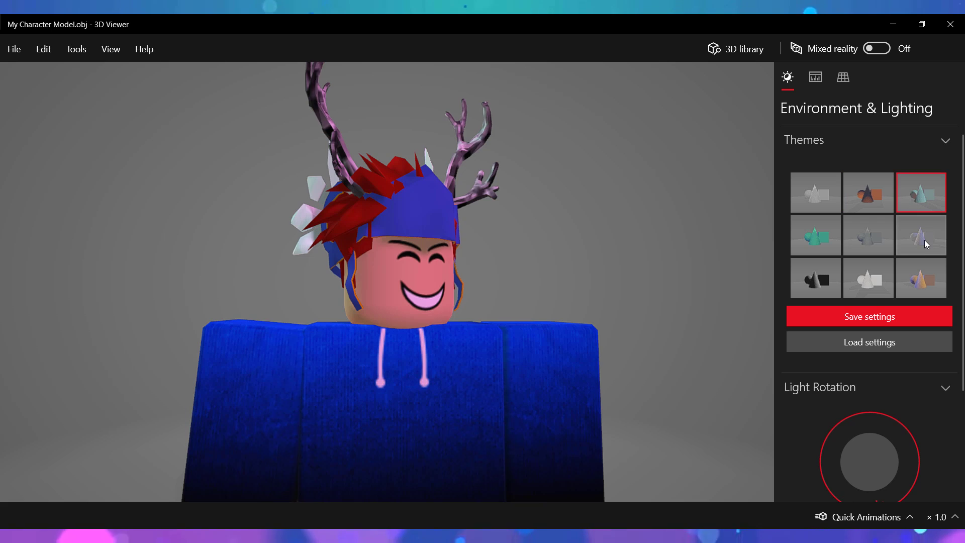
pyautogui.click(924, 240)
pyautogui.click(832, 240)
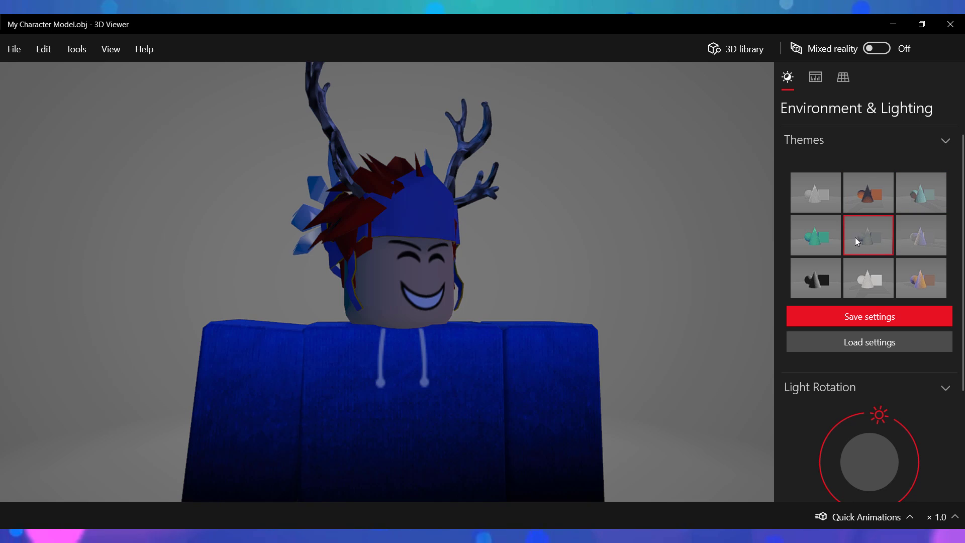
pyautogui.click(836, 285)
pyautogui.click(941, 290)
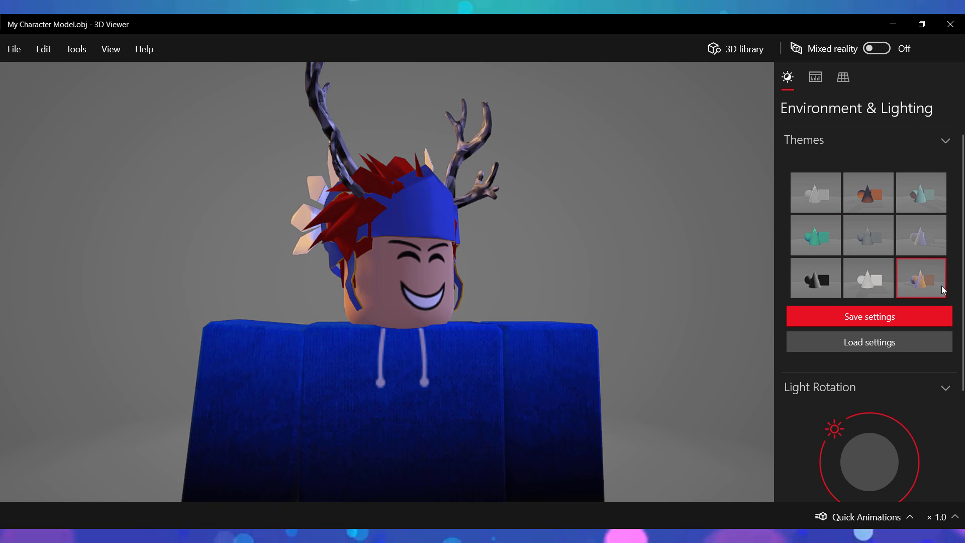
pyautogui.click(872, 236)
pyautogui.click(870, 195)
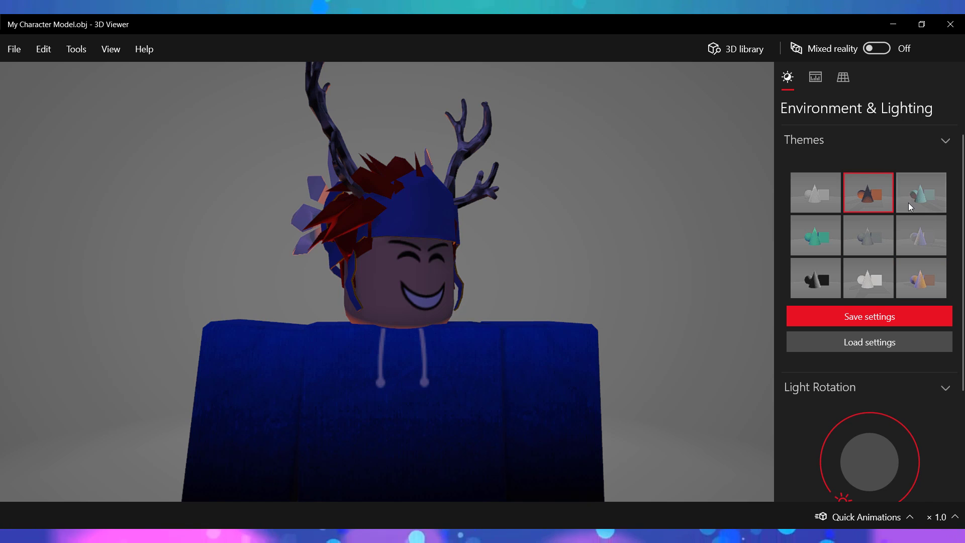
pyautogui.click(907, 207)
pyautogui.click(921, 239)
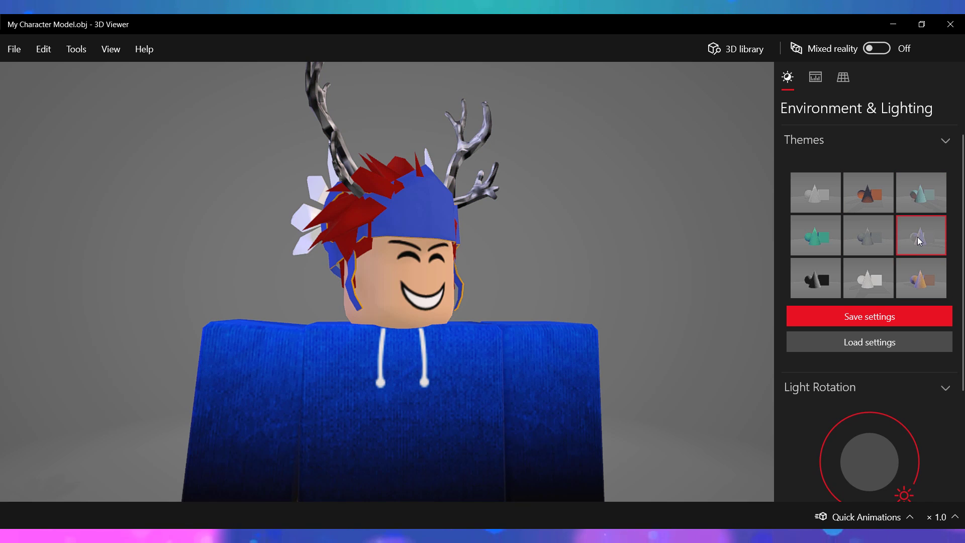
pyautogui.click(806, 194)
pyautogui.click(927, 231)
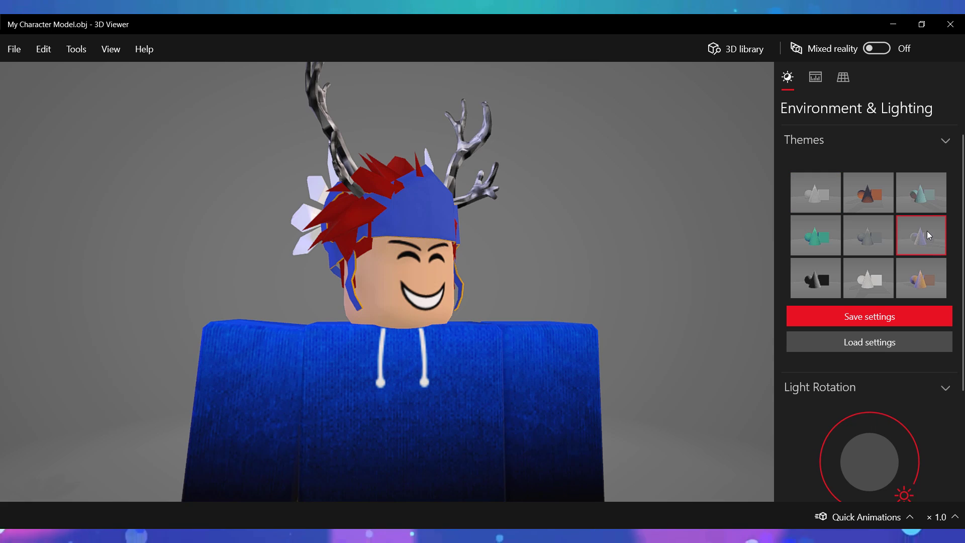
pyautogui.click(875, 283)
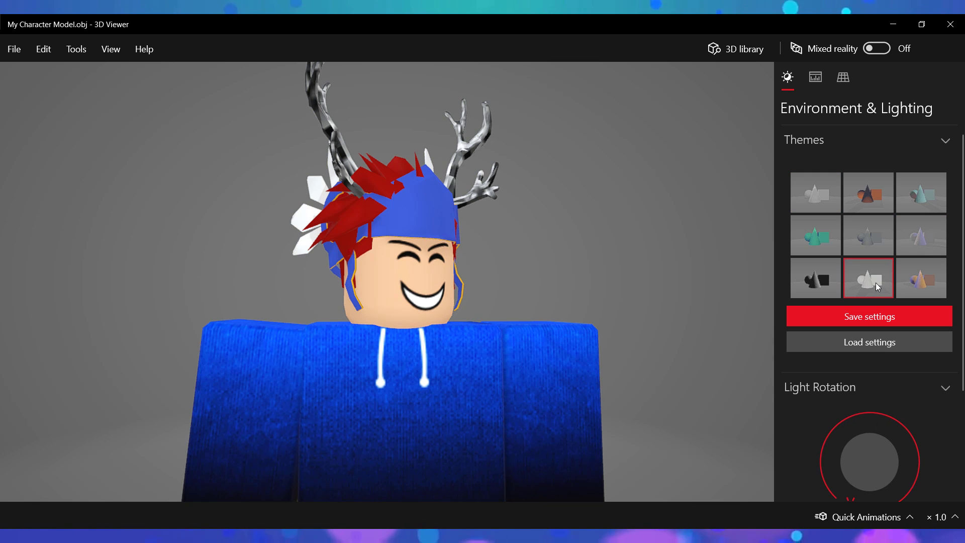
pyautogui.click(815, 200)
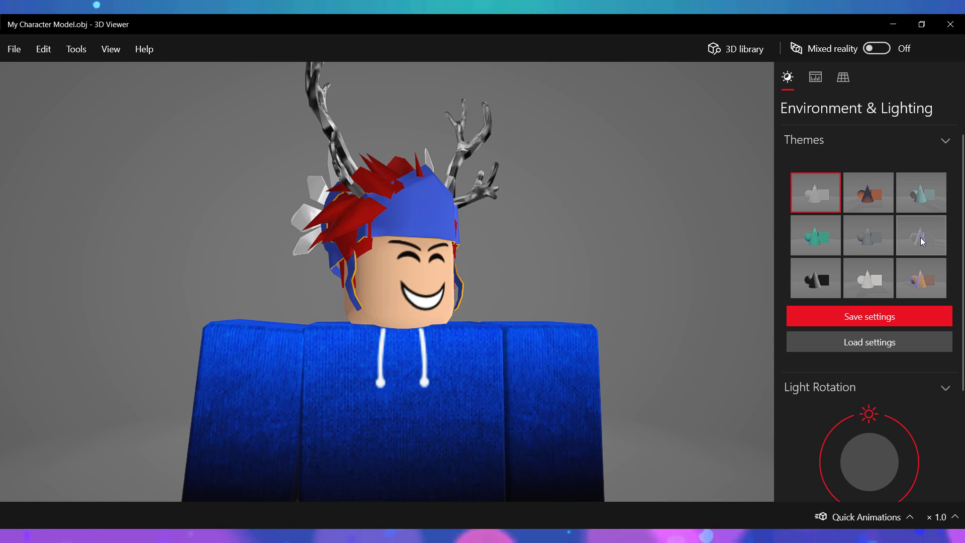
pyautogui.scroll(-3, 921, 238)
# - Rotate the lighting direction toward the lower right, ending around 217°
pyautogui.moveTo(872, 264); pyautogui.dragTo(916, 272)
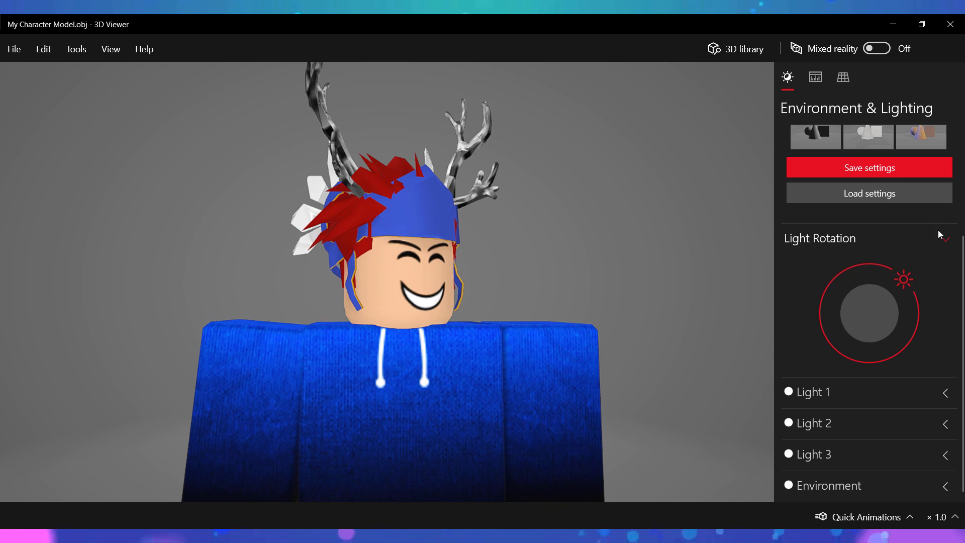
pyautogui.scroll(3, 938, 231)
pyautogui.click(921, 199)
pyautogui.moveTo(910, 447)
pyautogui.mouseDown()
pyautogui.moveTo(882, 461)
pyautogui.moveTo(904, 460)
pyautogui.mouseUp()
pyautogui.scroll(-3, 946, 365)
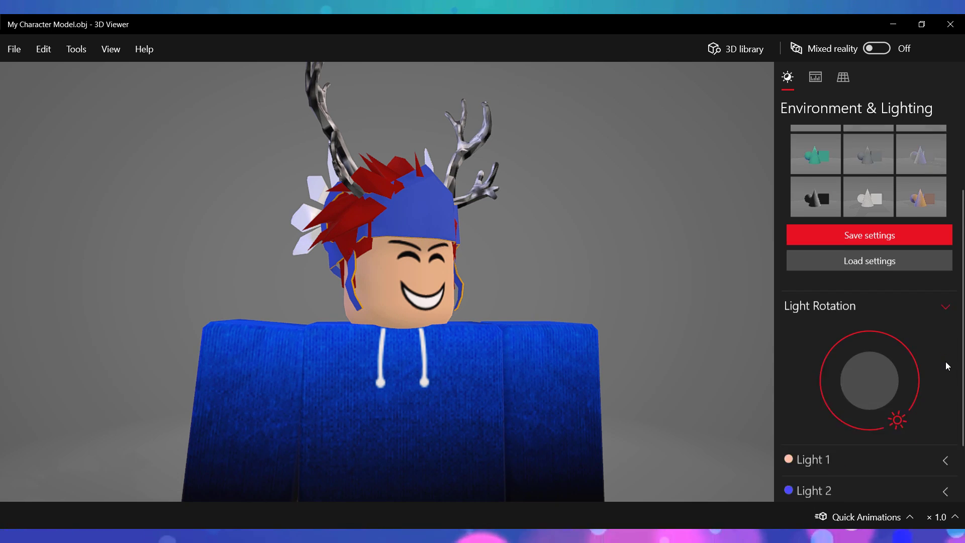
pyautogui.scroll(2, 947, 366)
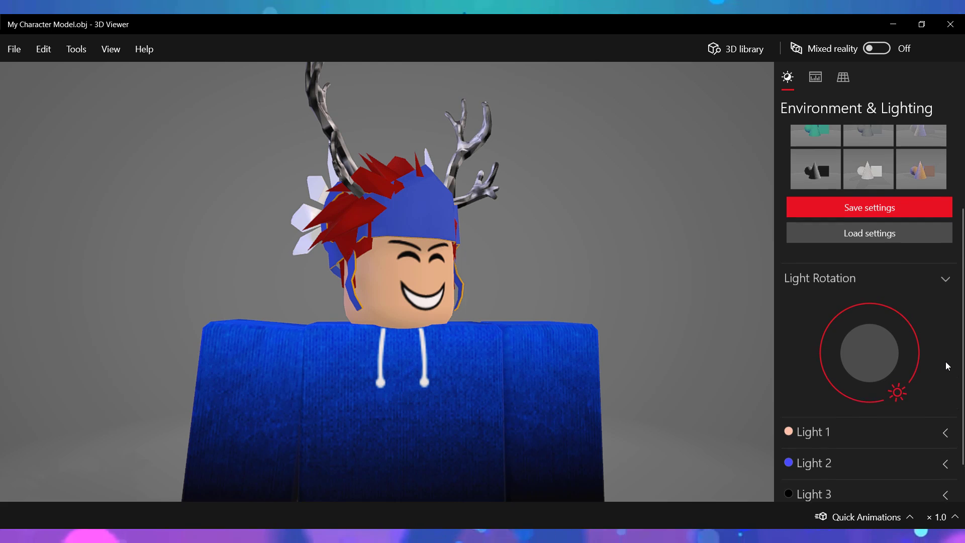
pyautogui.moveTo(892, 412); pyautogui.dragTo(914, 416)
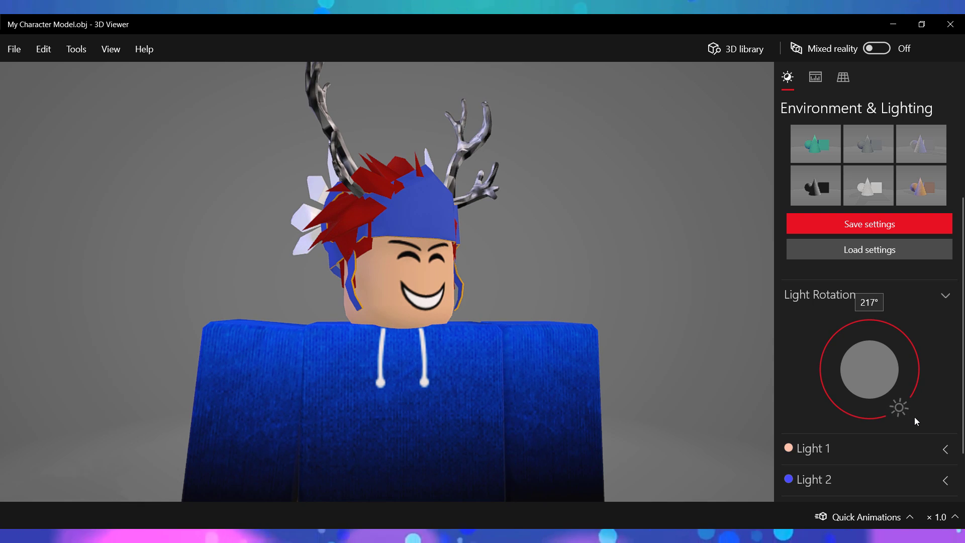
pyautogui.scroll(-3, 911, 432)
# - Raise the environment intensity and set Light 1 intensity to 129
pyautogui.click(855, 452)
pyautogui.moveTo(824, 482); pyautogui.dragTo(834, 489)
pyautogui.click(828, 240)
pyautogui.scroll(3, 825, 487)
pyautogui.moveTo(809, 343); pyautogui.dragTo(857, 356)
pyautogui.scroll(5, 922, 153)
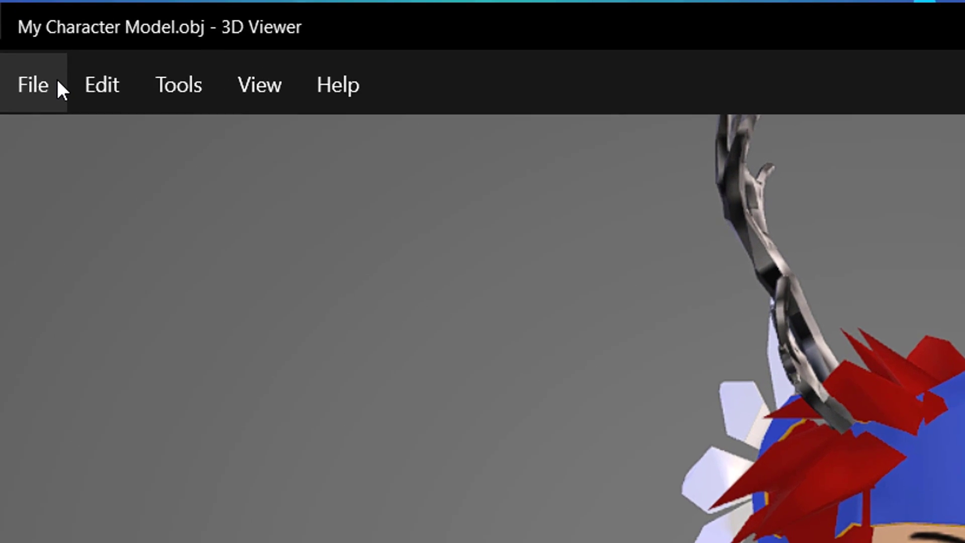
# - Export the view as PNG at HD 1440 (16:9), with Transparency on and Render shadows off
pyautogui.click(57, 83)
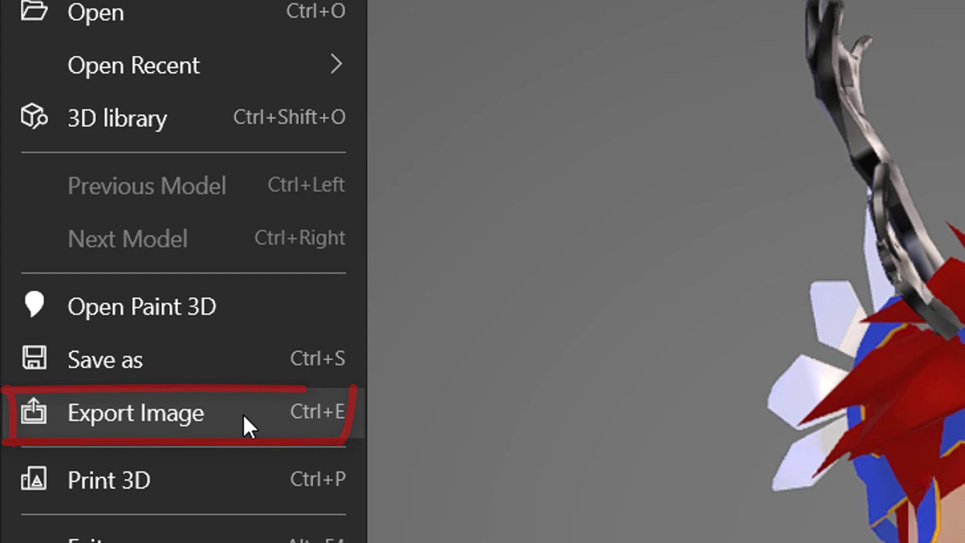
pyautogui.click(237, 417)
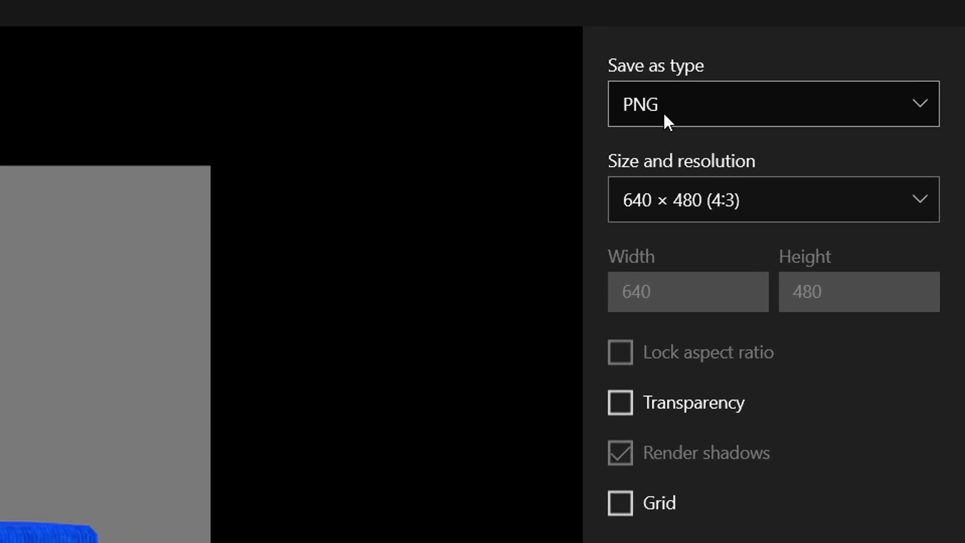
pyautogui.click(802, 105)
pyautogui.click(805, 104)
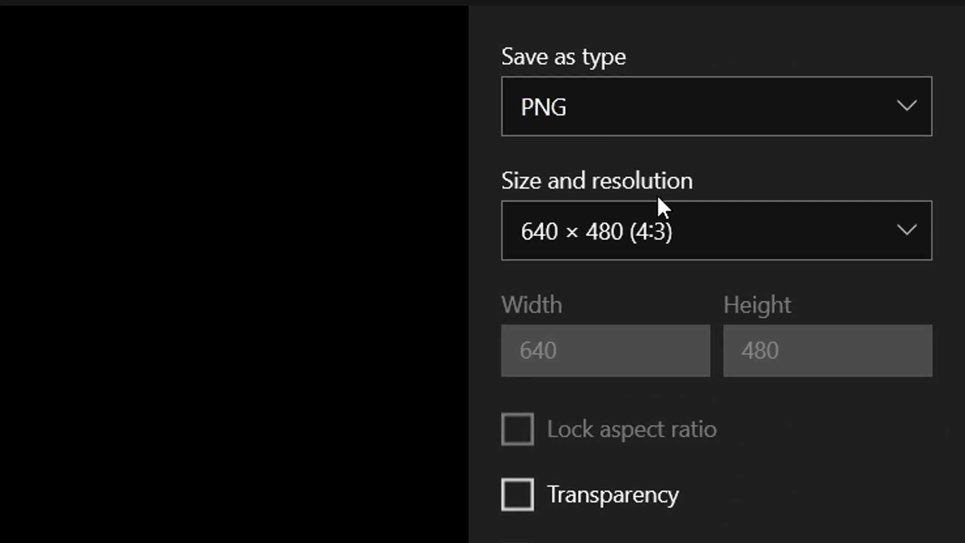
pyautogui.click(660, 221)
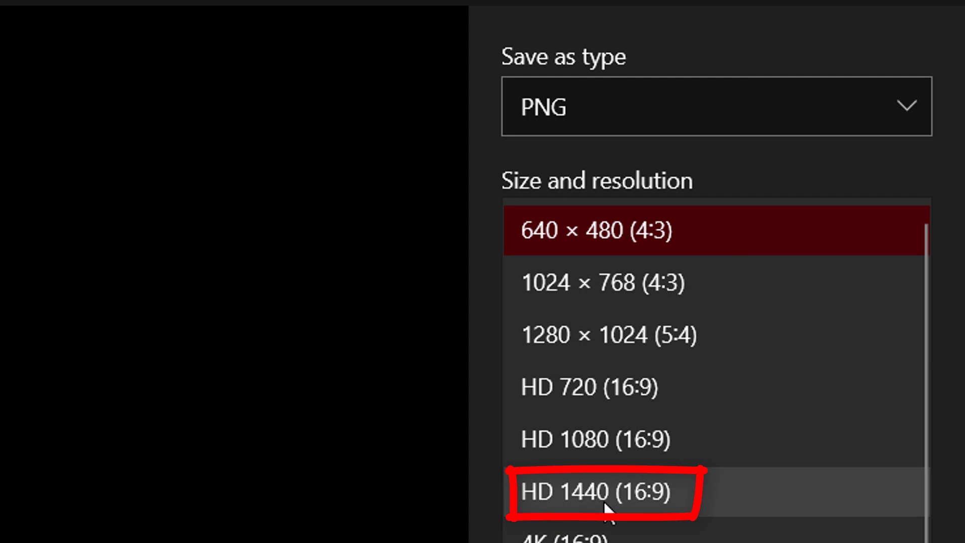
pyautogui.click(673, 501)
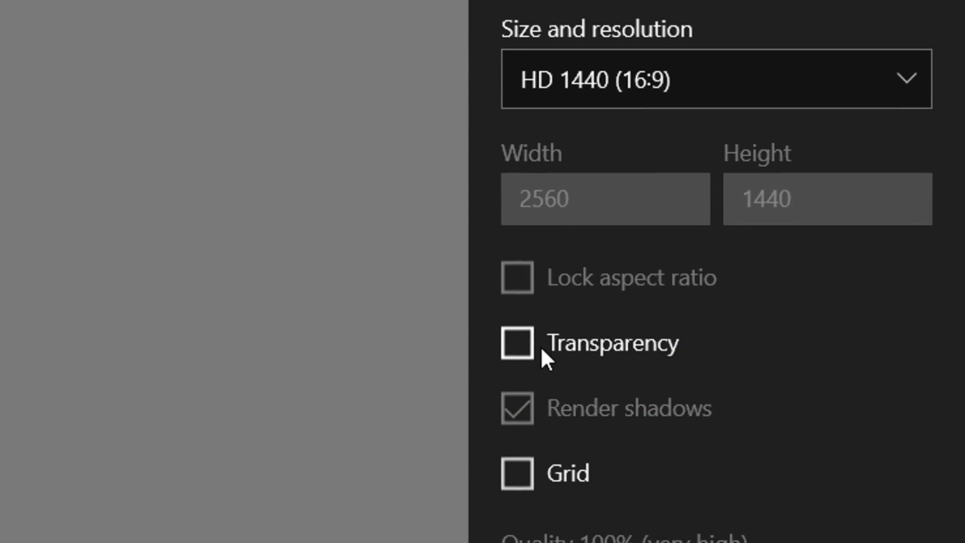
pyautogui.click(521, 497)
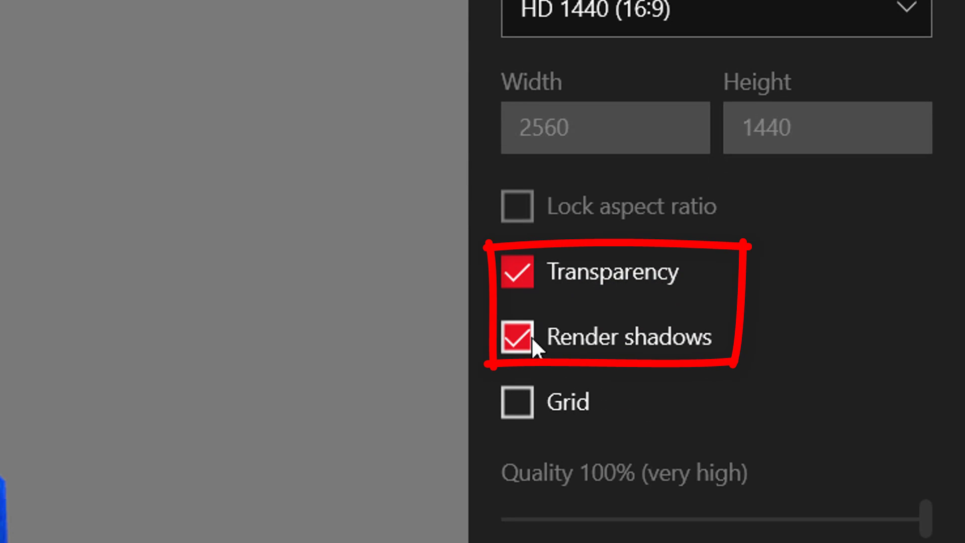
pyautogui.click(603, 340)
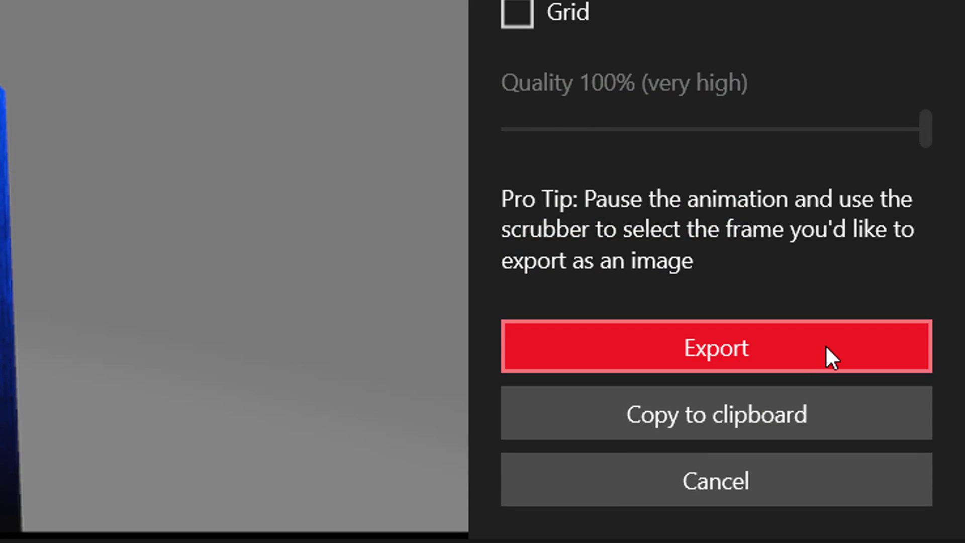
pyautogui.click(825, 345)
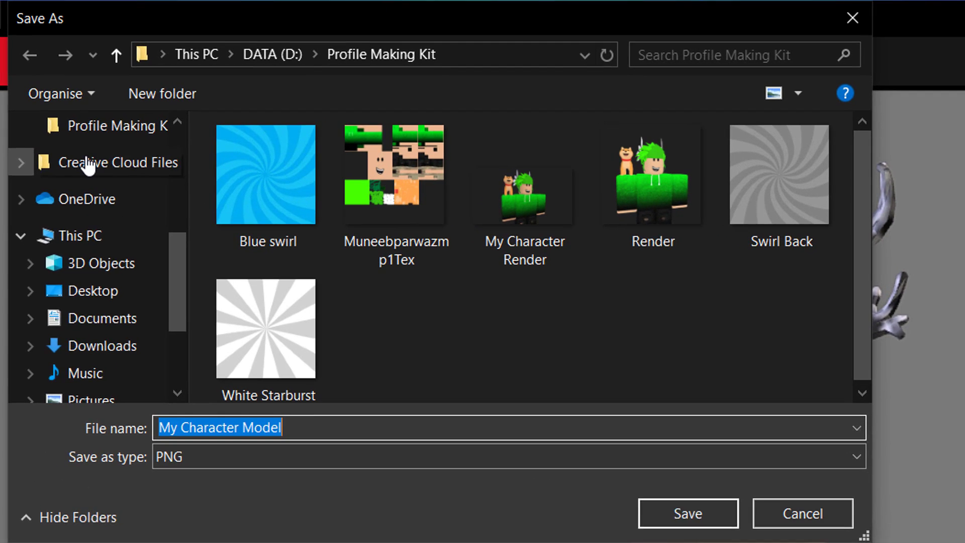
# - Save the render in Desktop > My Profile Picture Workspace as 'My Character Render'
pyautogui.scroll(6, 75, 181)
pyautogui.click(93, 173)
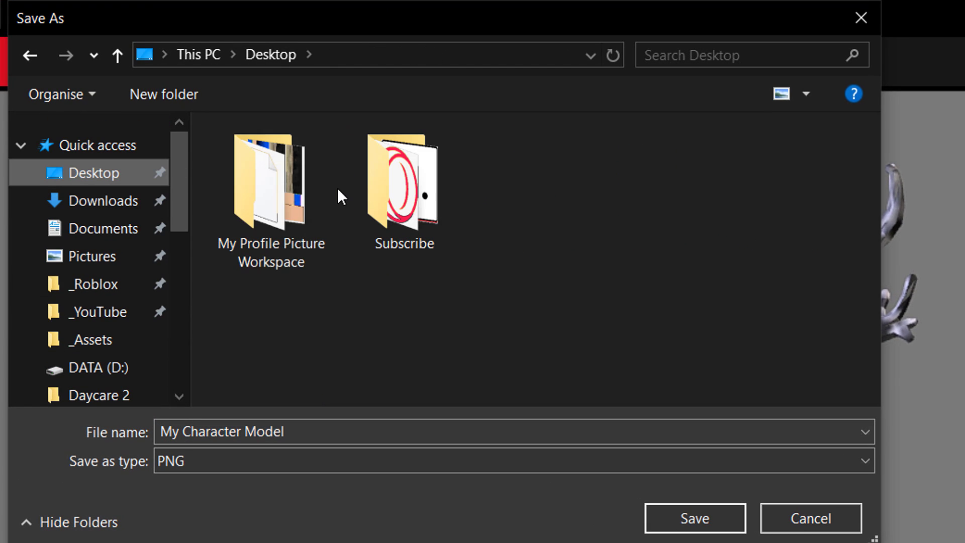
pyautogui.doubleClick(258, 182)
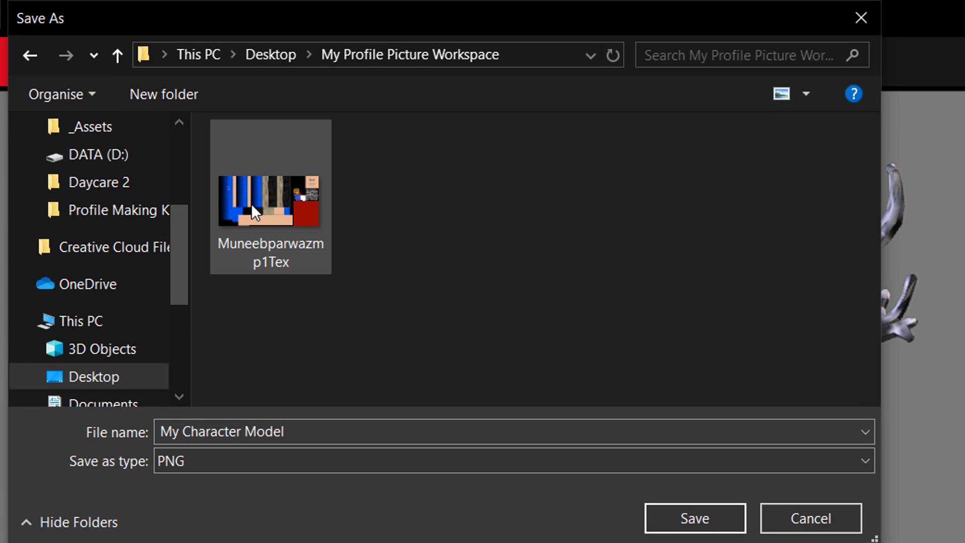
pyautogui.click(364, 433)
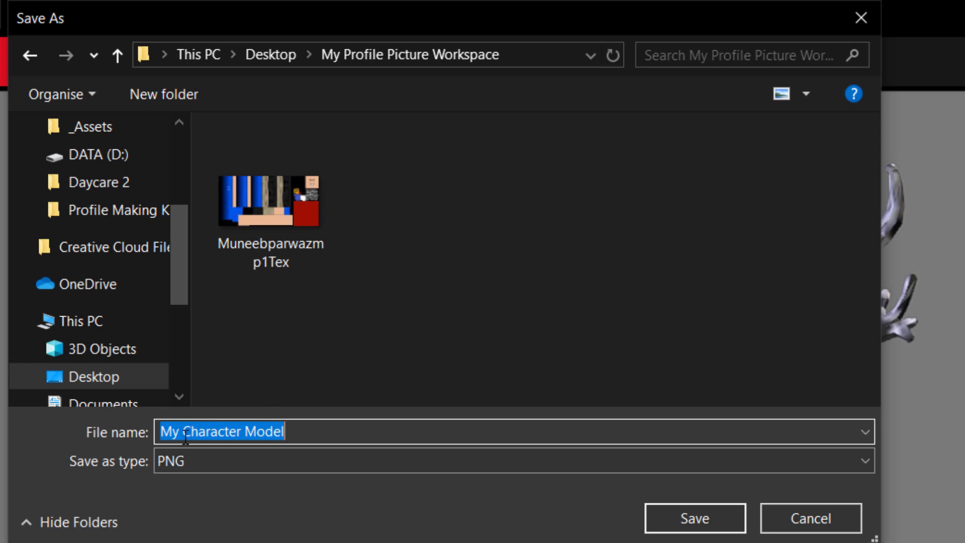
pyautogui.write('My Charac')
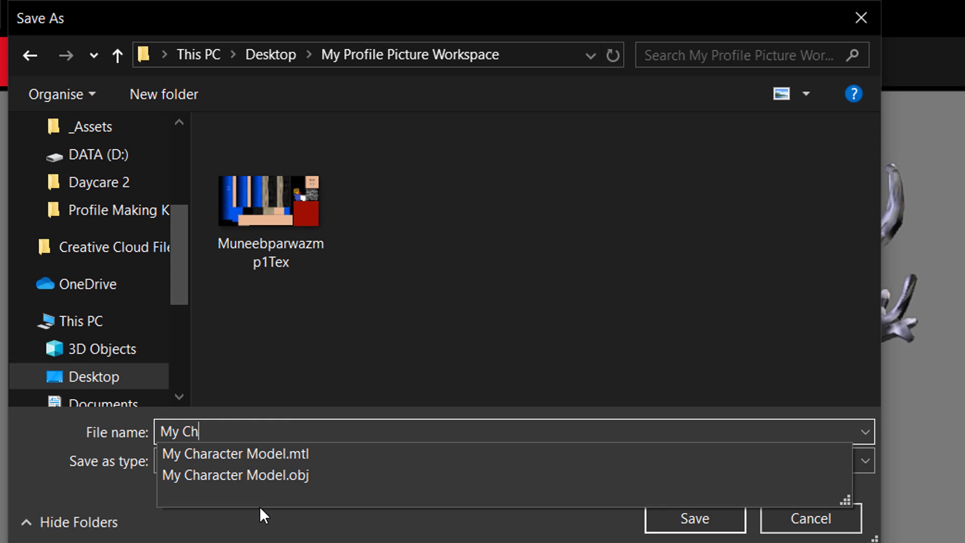
pyautogui.write('ter Render')
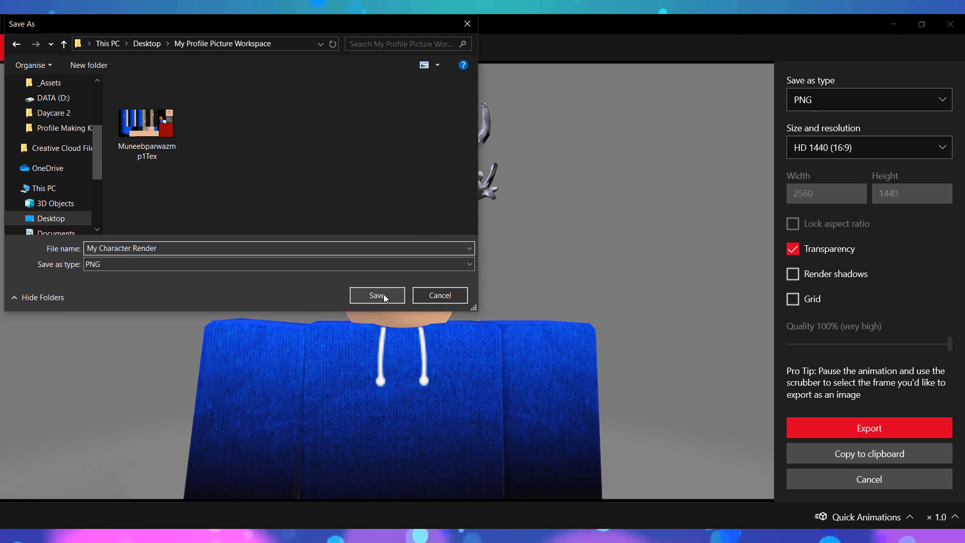
pyautogui.click(536, 406)
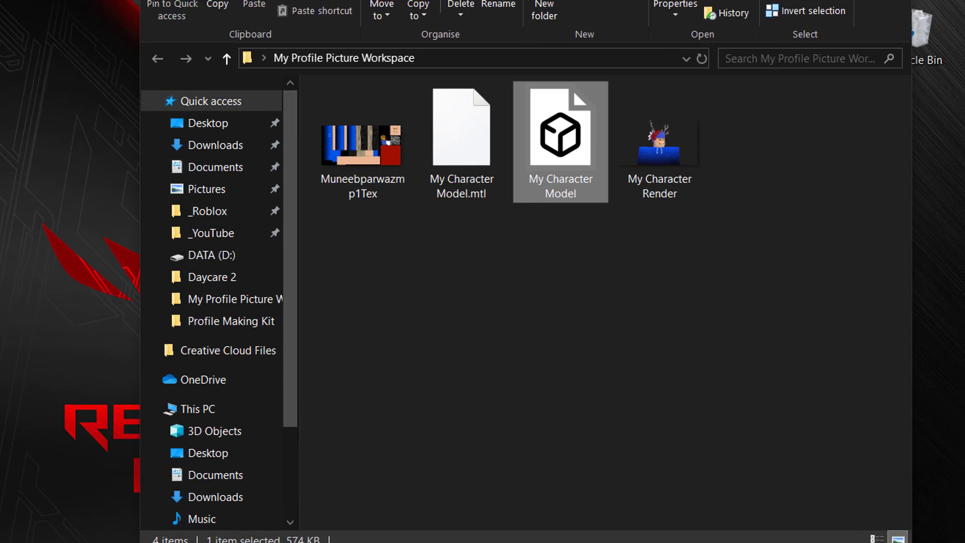
# - Preview My Character Render.png from the My Profile Picture Workspace folder in Photos
pyautogui.moveTo(639, 182); pyautogui.dragTo(615, 156)
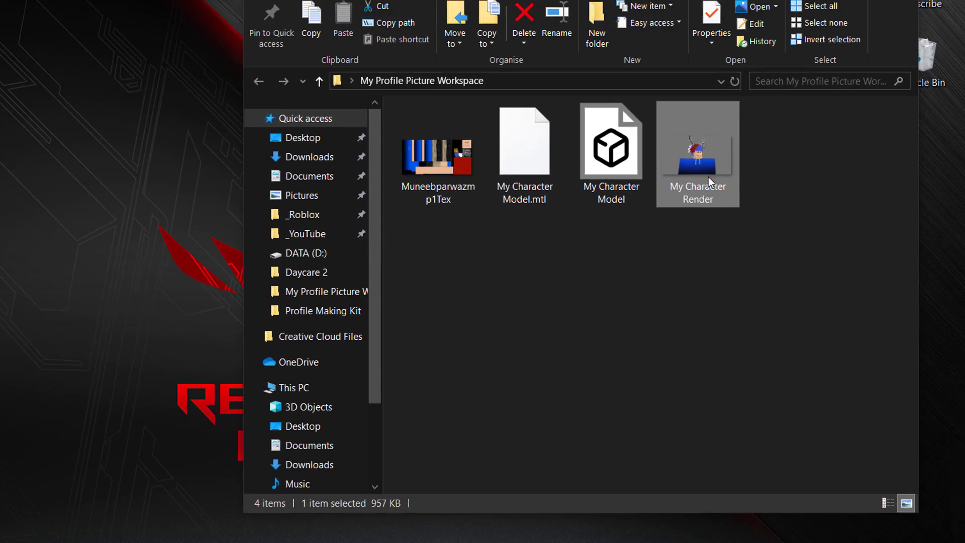
pyautogui.doubleClick(712, 175)
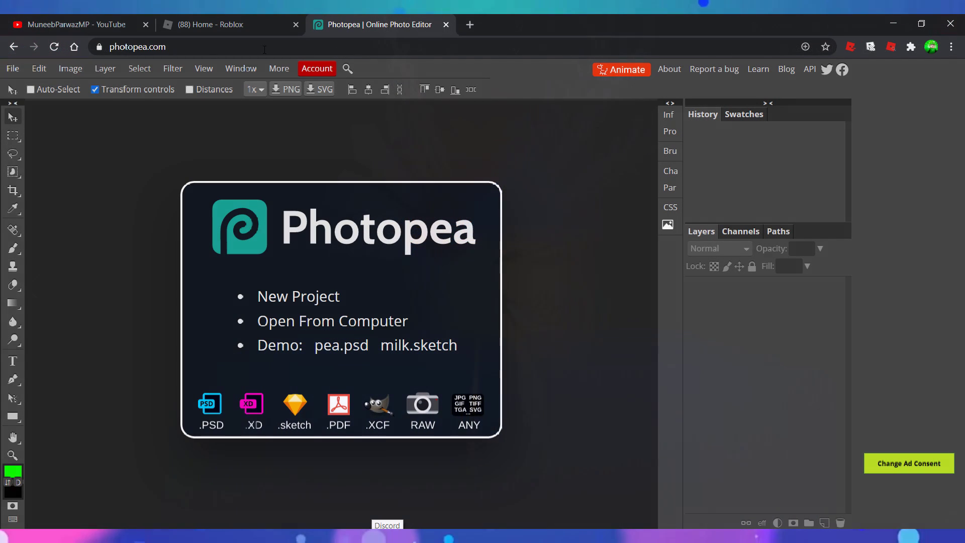
# - Create a new Photopea project 1000×1000 px with a Transparent background
pyautogui.click(188, 51)
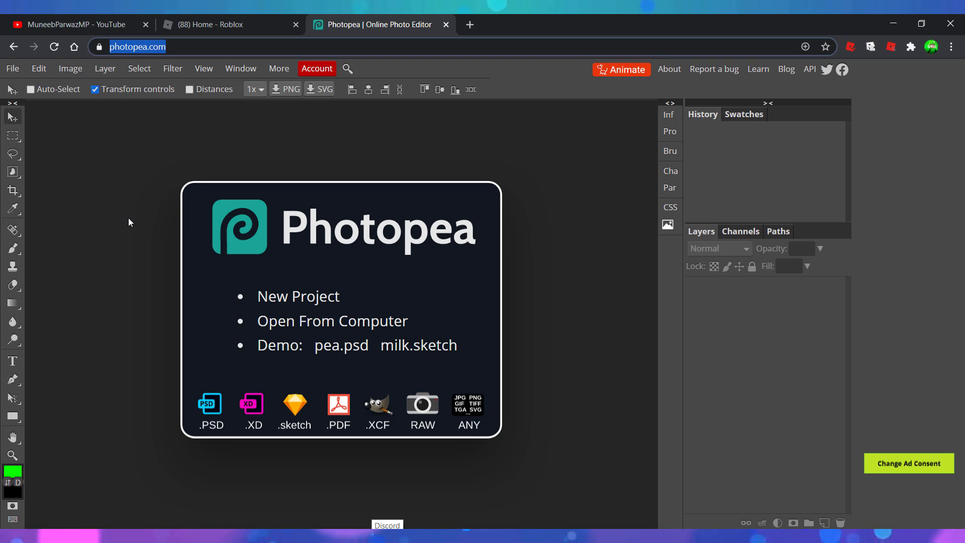
pyautogui.moveTo(233, 292)
pyautogui.mouseDown()
pyautogui.moveTo(286, 306)
pyautogui.moveTo(293, 298)
pyautogui.mouseUp()
pyautogui.click(293, 298)
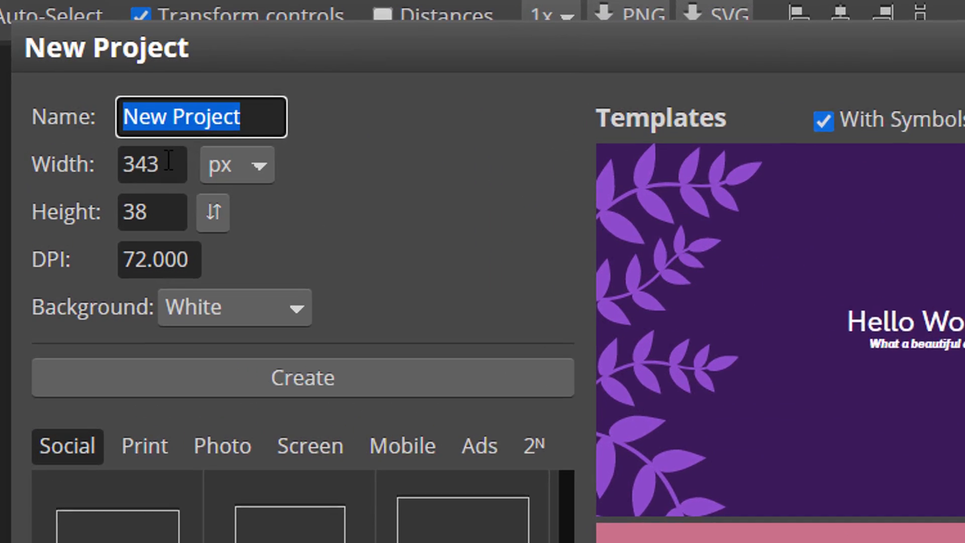
pyautogui.click(148, 154)
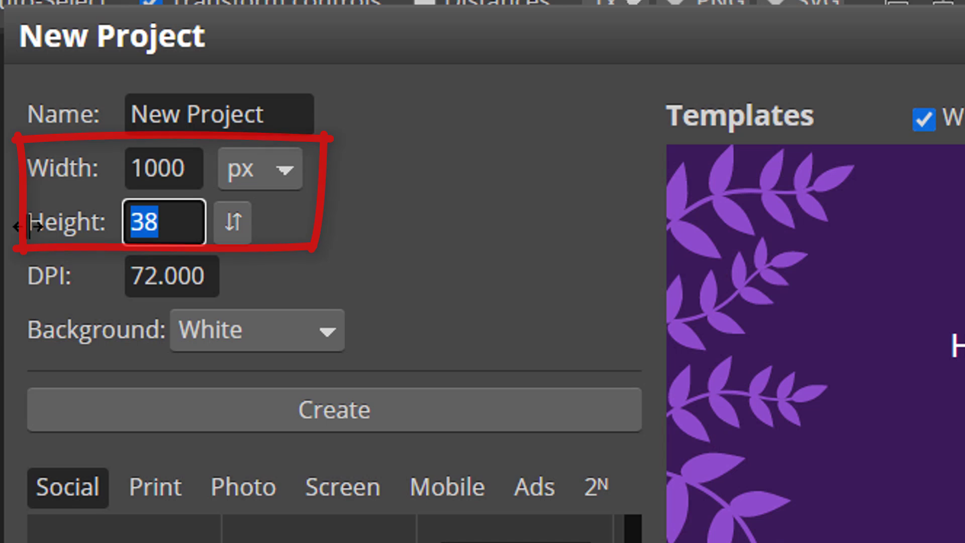
pyautogui.write('000')
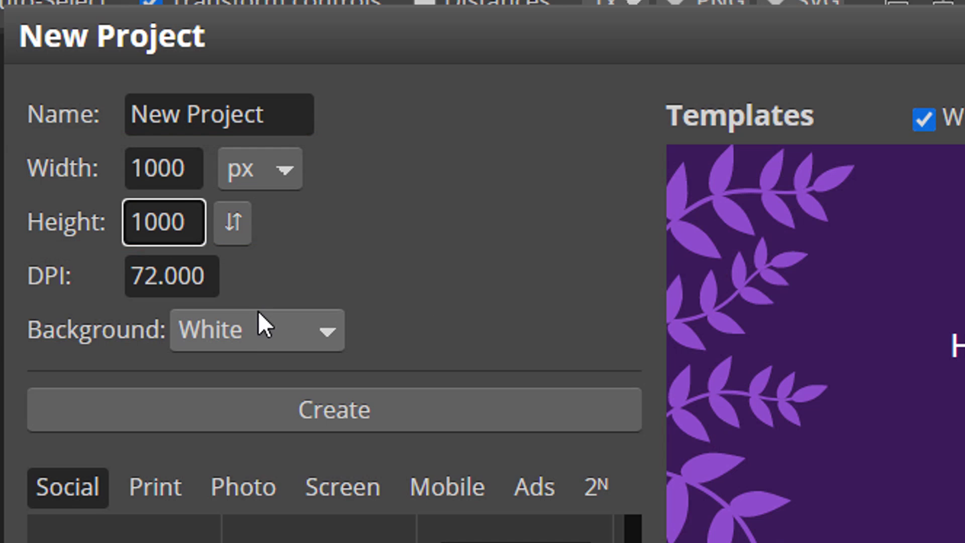
pyautogui.click(236, 342)
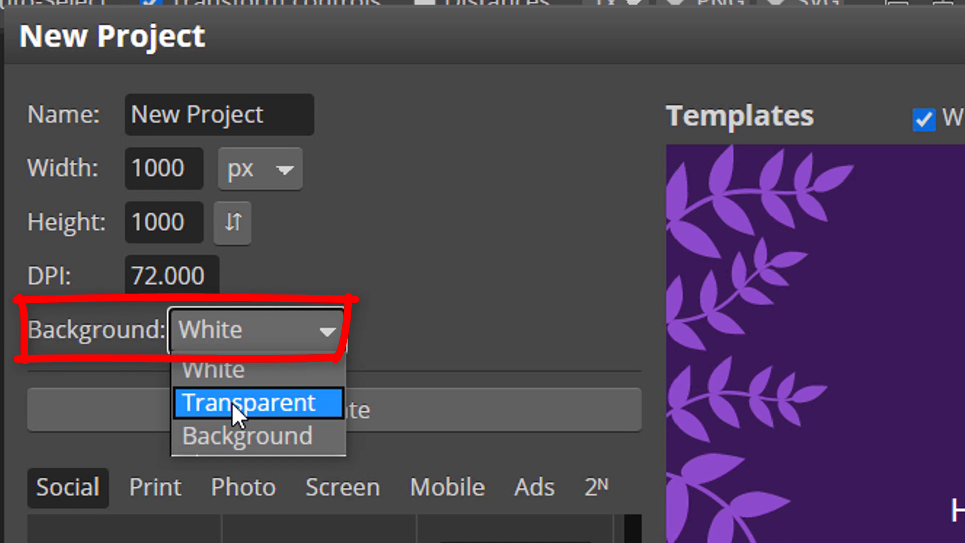
pyautogui.click(186, 409)
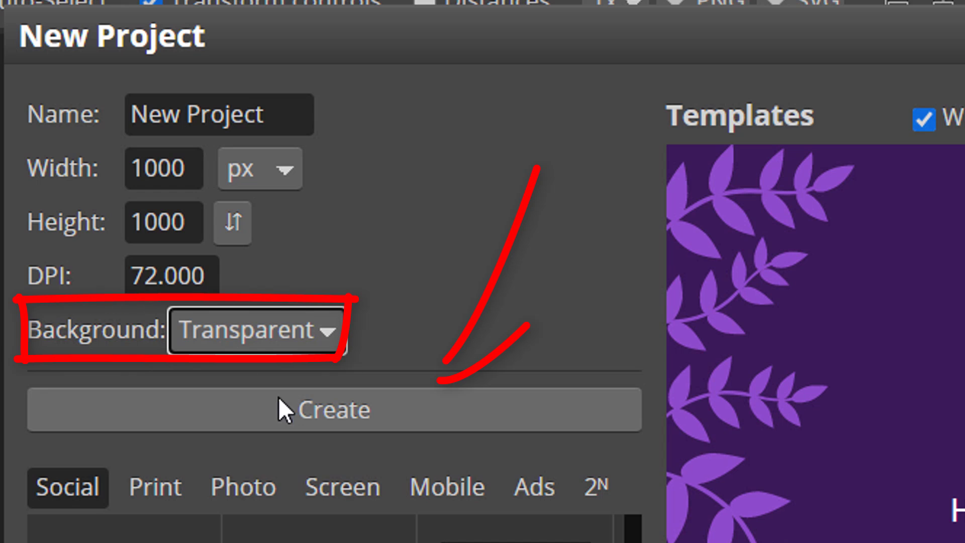
pyautogui.click(413, 419)
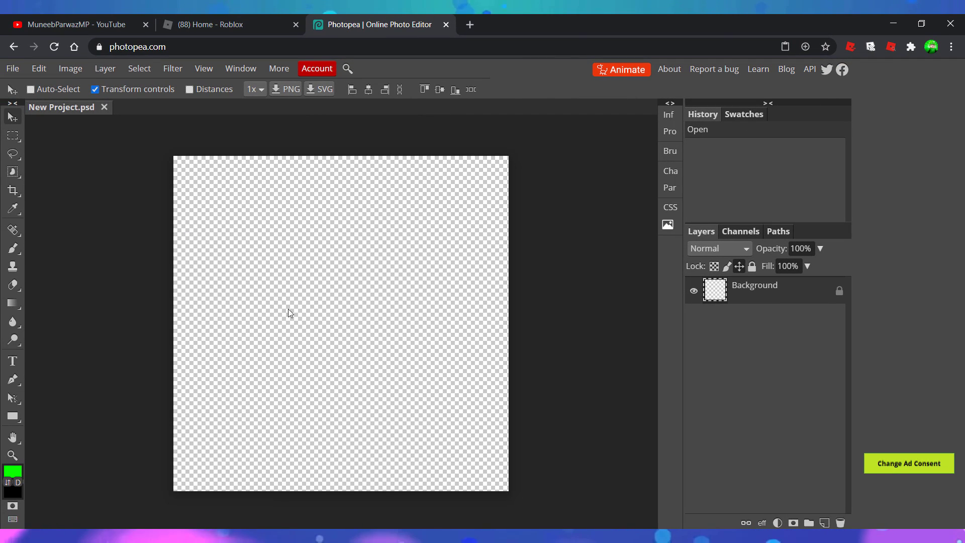
# - Place My Character Render from My Profile Picture Workspace into the canvas
pyautogui.click(13, 70)
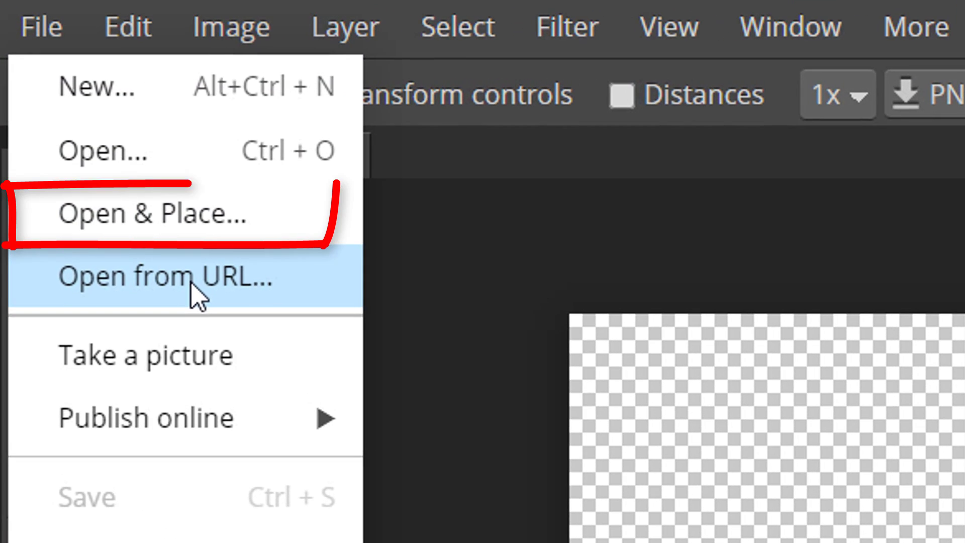
pyautogui.click(206, 215)
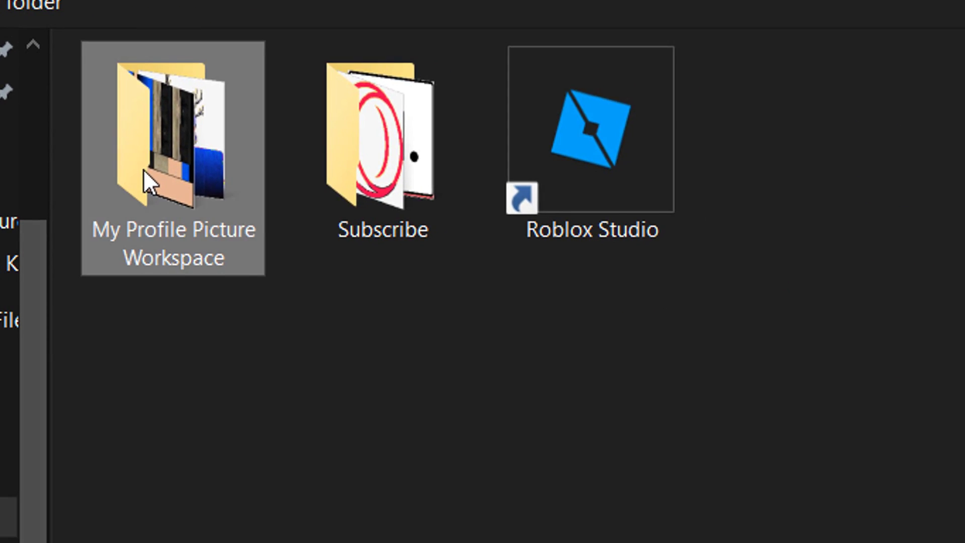
pyautogui.doubleClick(923, 284)
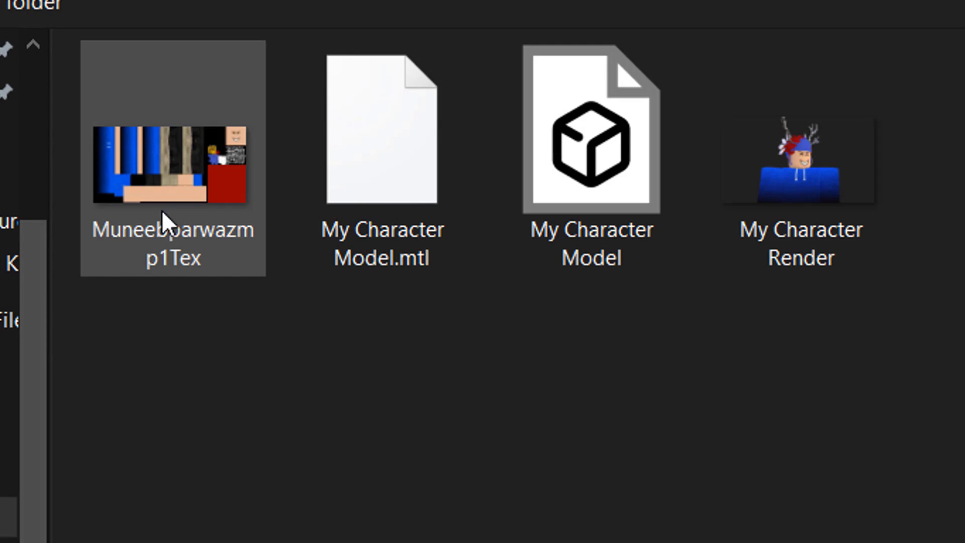
pyautogui.doubleClick(759, 203)
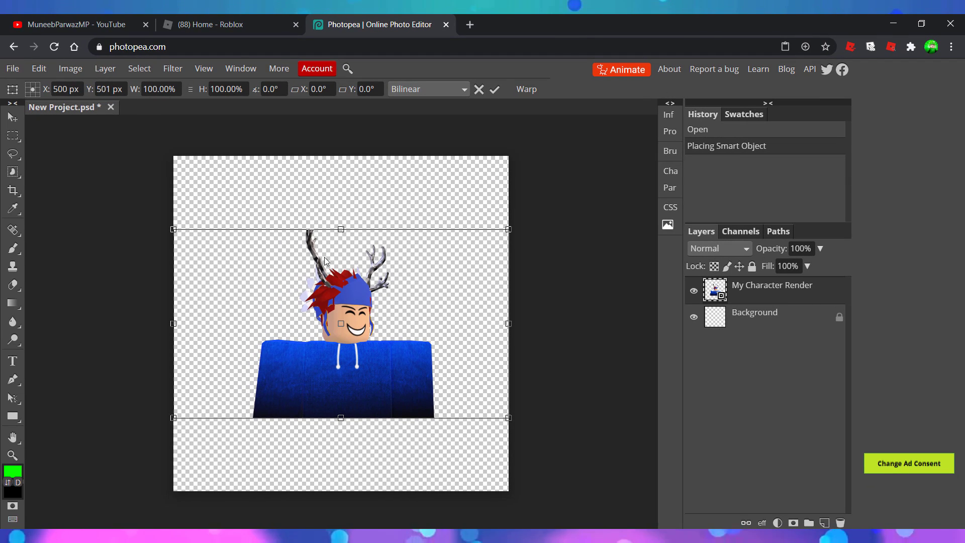
# - Scale the render to about 181%, snap its top to the canvas top, and commit
pyautogui.moveTo(174, 229); pyautogui.dragTo(44, 160)
pyautogui.moveTo(508, 418); pyautogui.dragTo(643, 481)
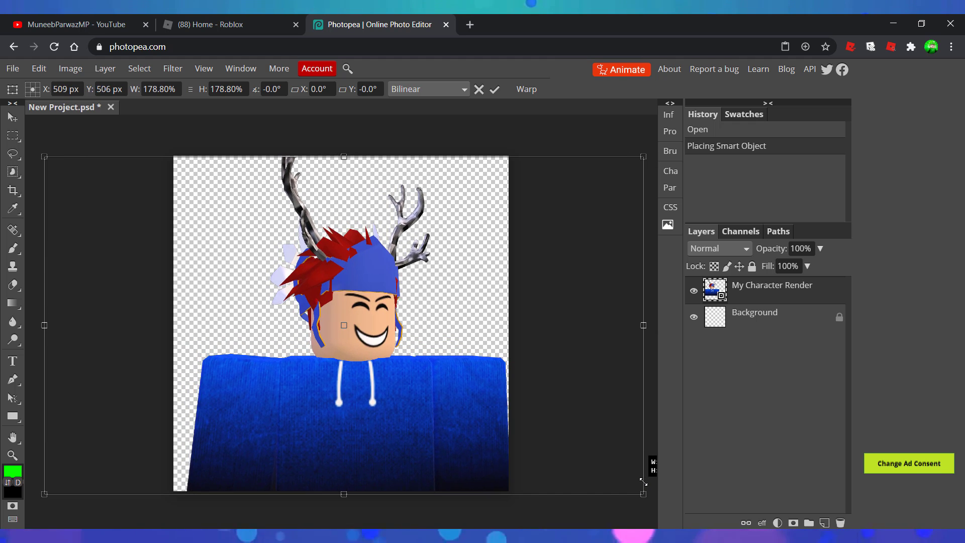
pyautogui.moveTo(401, 406); pyautogui.dragTo(391, 422)
pyautogui.moveTo(633, 170)
pyautogui.mouseDown()
pyautogui.moveTo(614, 174)
pyautogui.moveTo(643, 152)
pyautogui.moveTo(633, 160)
pyautogui.mouseUp()
pyautogui.moveTo(456, 324); pyautogui.dragTo(457, 334)
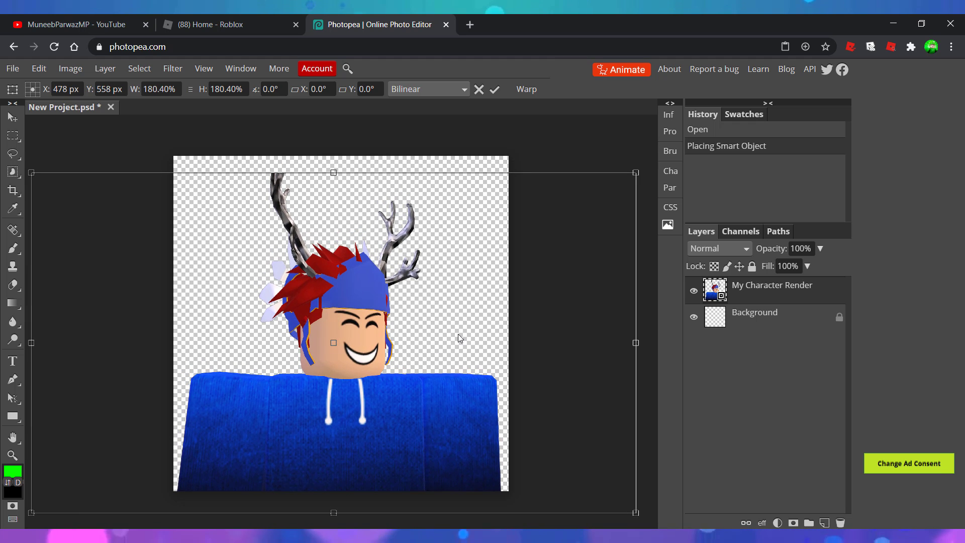
pyautogui.moveTo(635, 167); pyautogui.dragTo(636, 165)
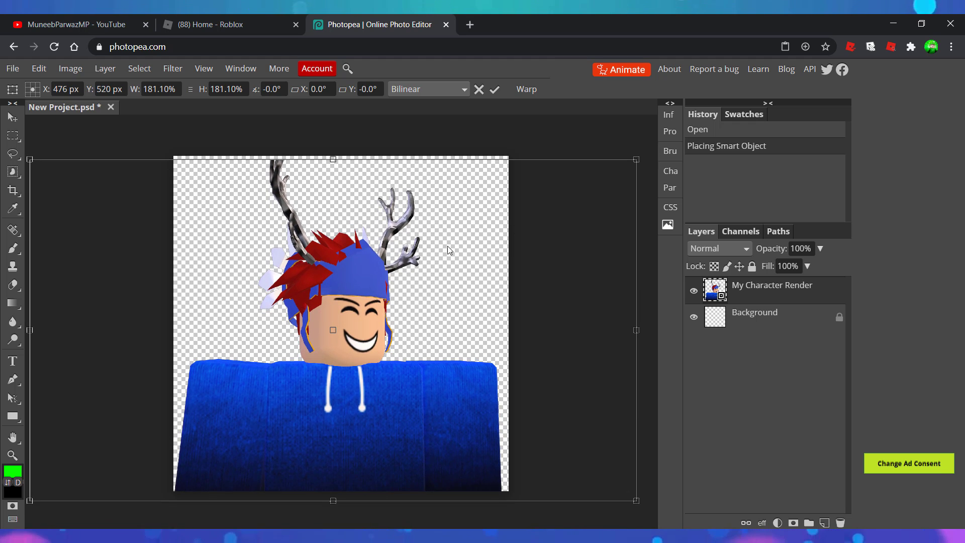
pyautogui.moveTo(463, 426); pyautogui.dragTo(465, 414)
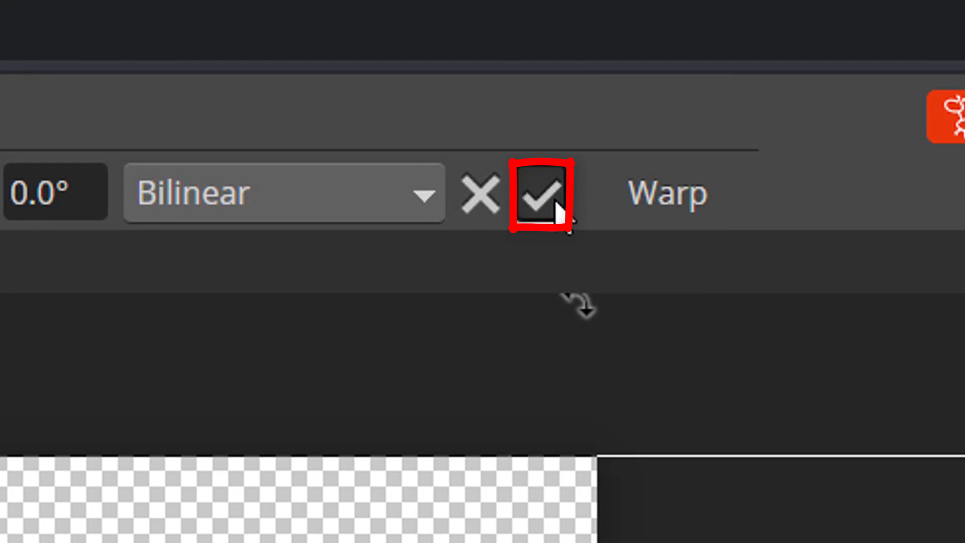
pyautogui.click(557, 206)
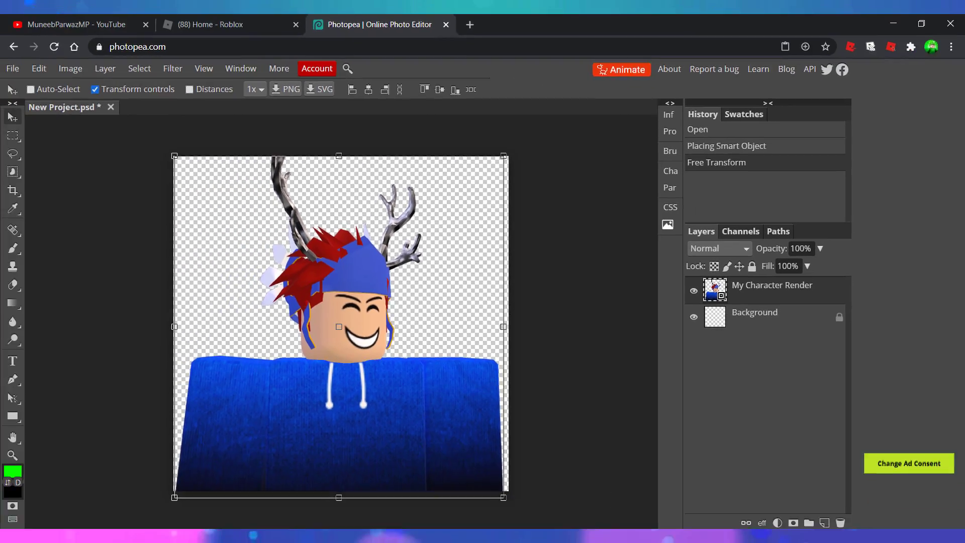
# - Give the My Character Render layer a 10 px white outside stroke in Blending Options
pyautogui.click(11, 135)
pyautogui.click(139, 232)
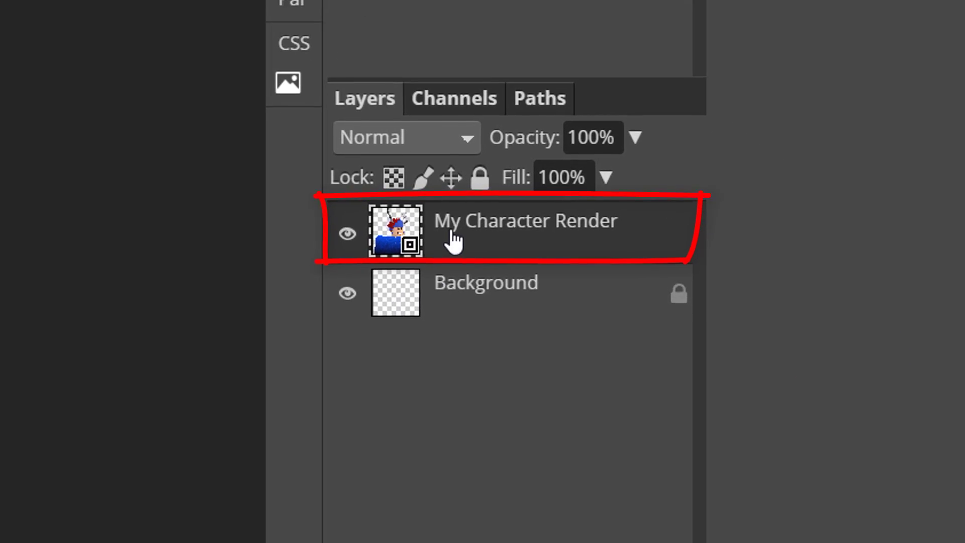
pyautogui.rightClick(739, 290)
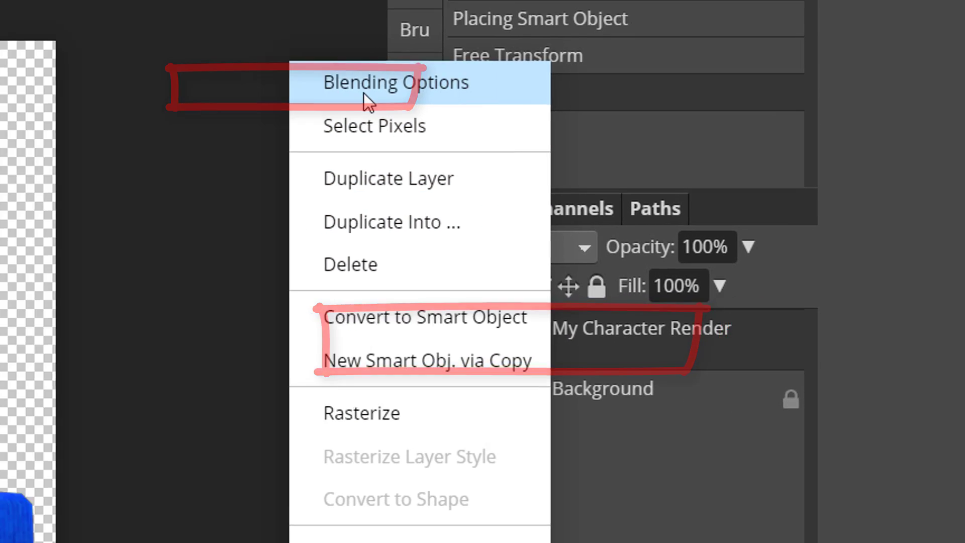
pyautogui.click(244, 93)
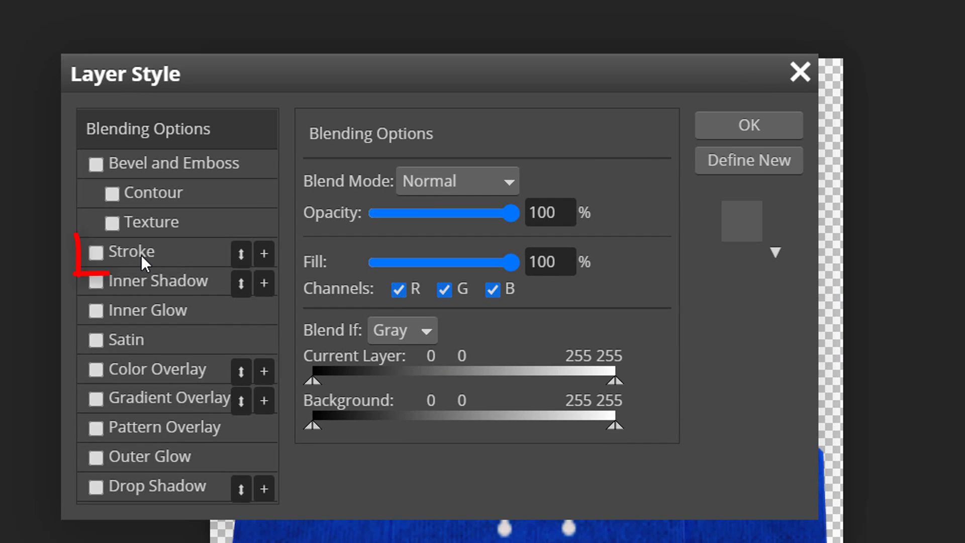
pyautogui.click(142, 254)
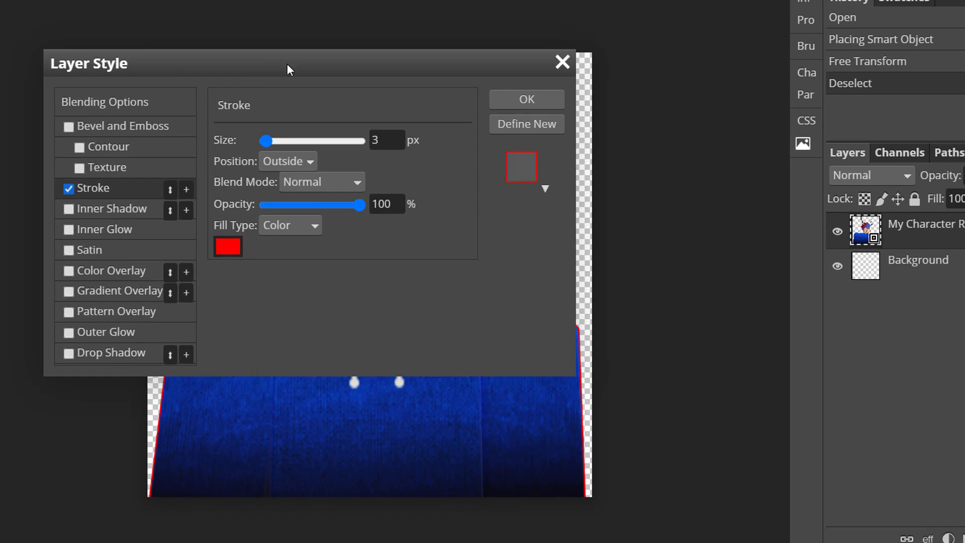
pyautogui.moveTo(365, 66); pyautogui.dragTo(964, 154)
pyautogui.click(792, 314)
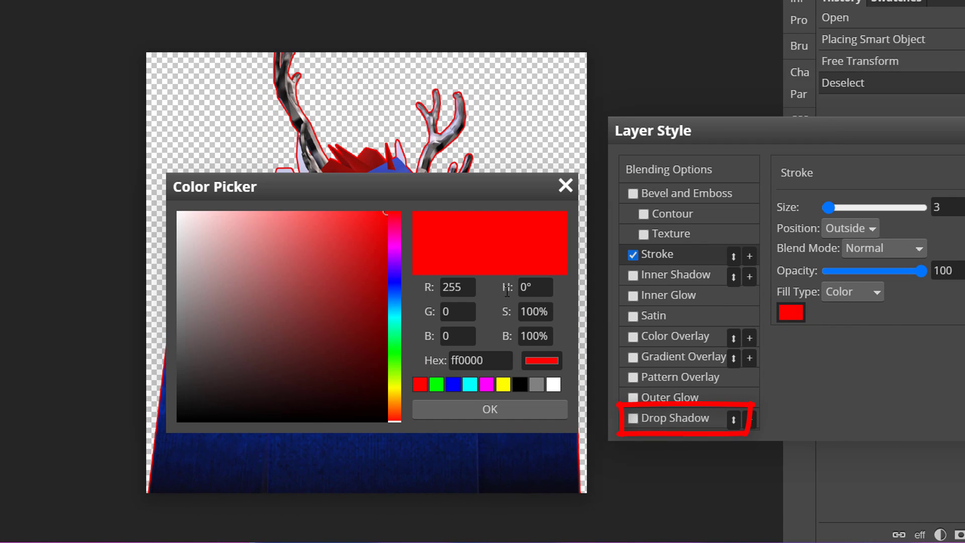
pyautogui.moveTo(219, 233); pyautogui.dragTo(83, 186)
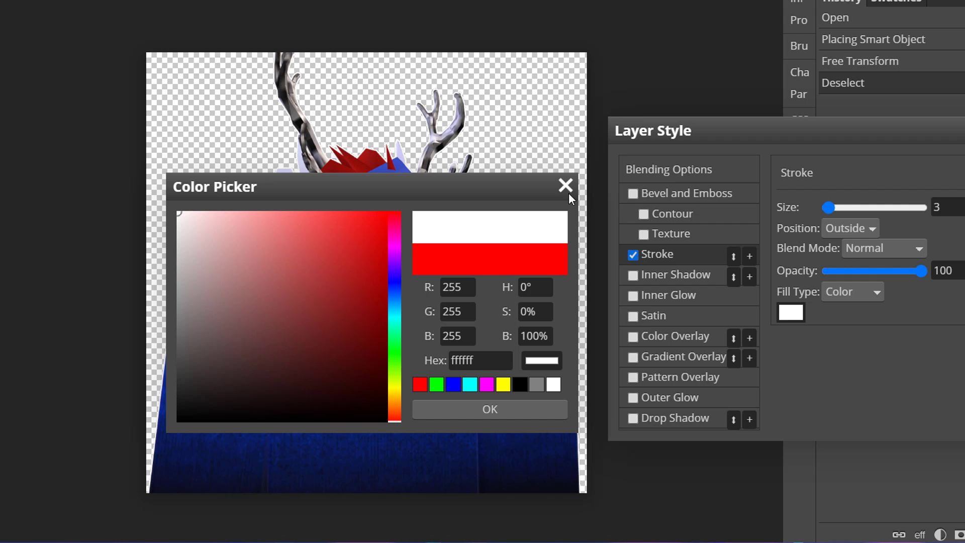
pyautogui.press('Escape')
pyautogui.moveTo(827, 209); pyautogui.dragTo(831, 212)
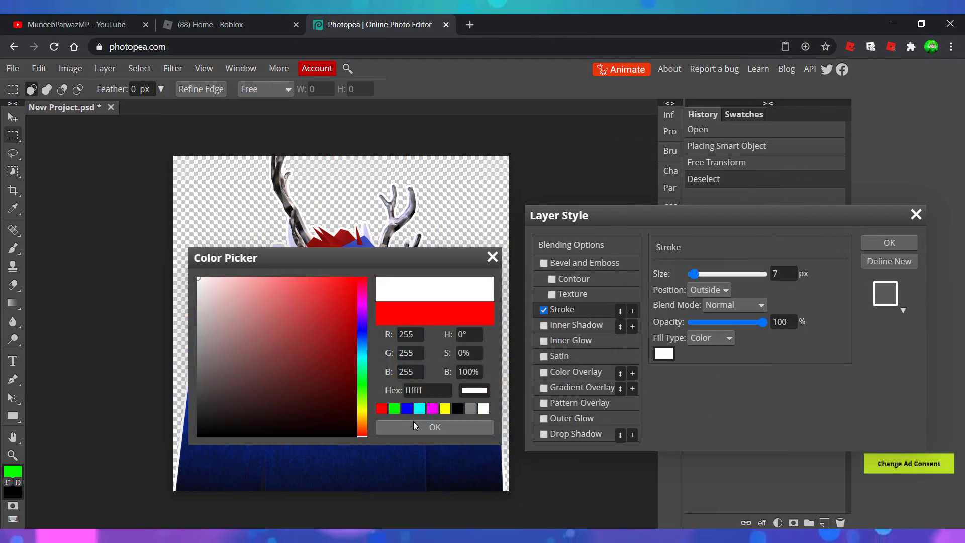
pyautogui.press('Return')
pyautogui.click(697, 276)
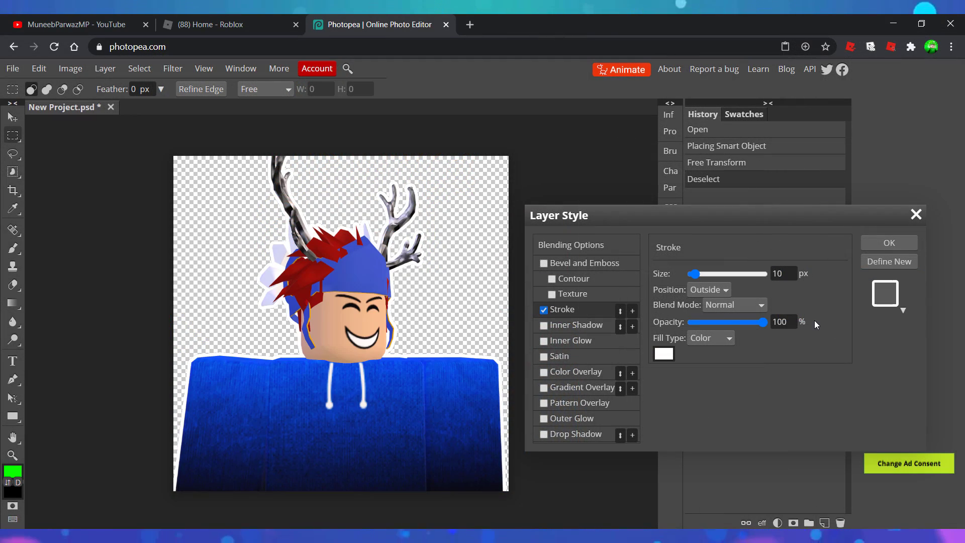
# - Add a black drop shadow at 18 px distance, removing the accidental inner shadow
pyautogui.click(544, 434)
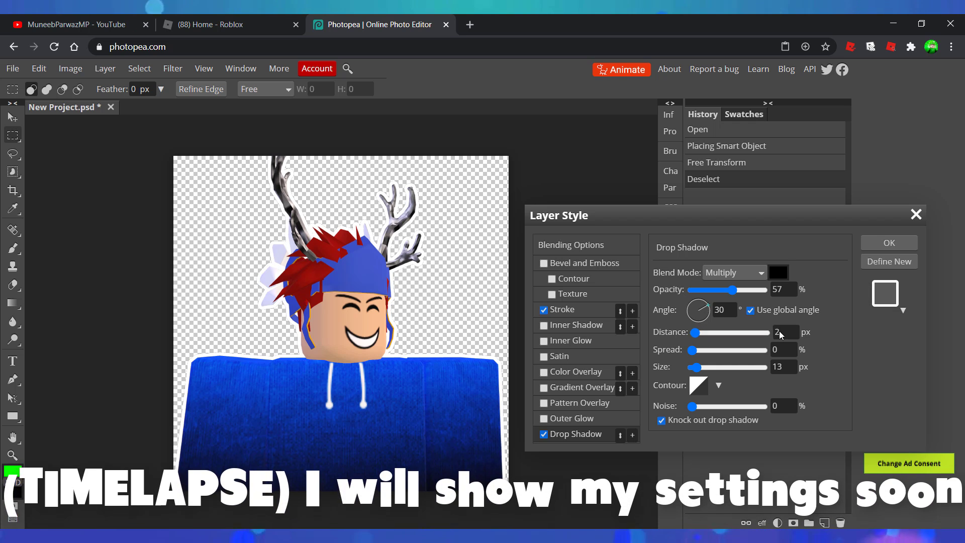
pyautogui.moveTo(696, 332); pyautogui.dragTo(699, 332)
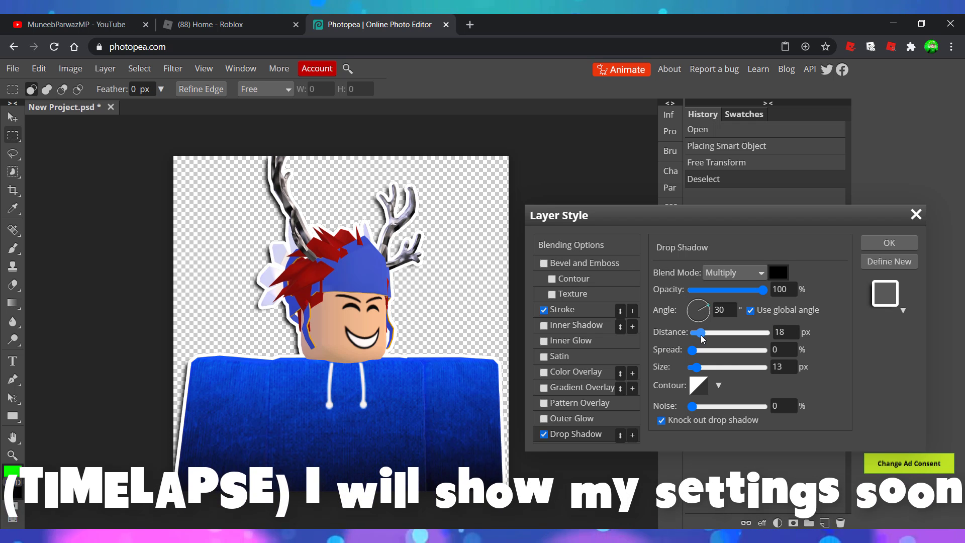
pyautogui.click(544, 326)
pyautogui.click(544, 326)
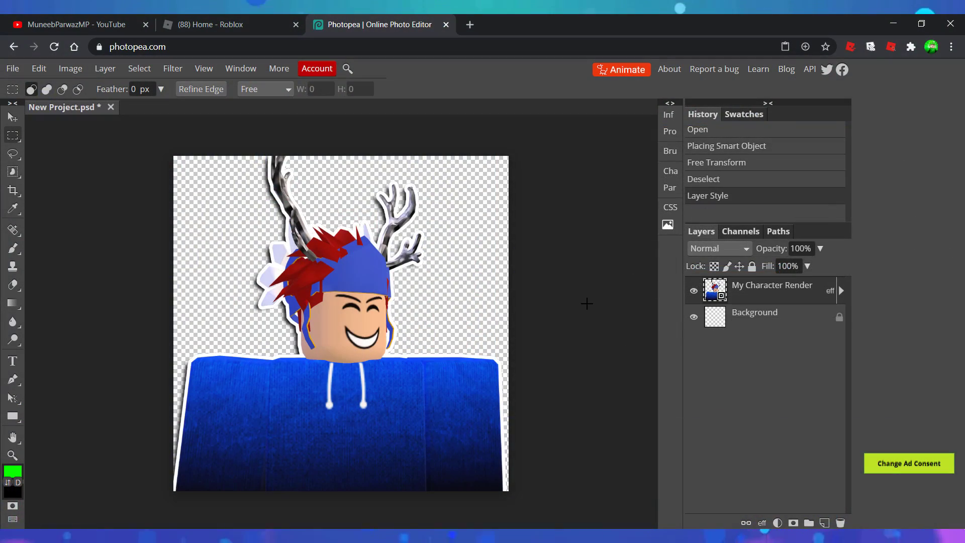
pyautogui.hotkey('ctrl', 'd')
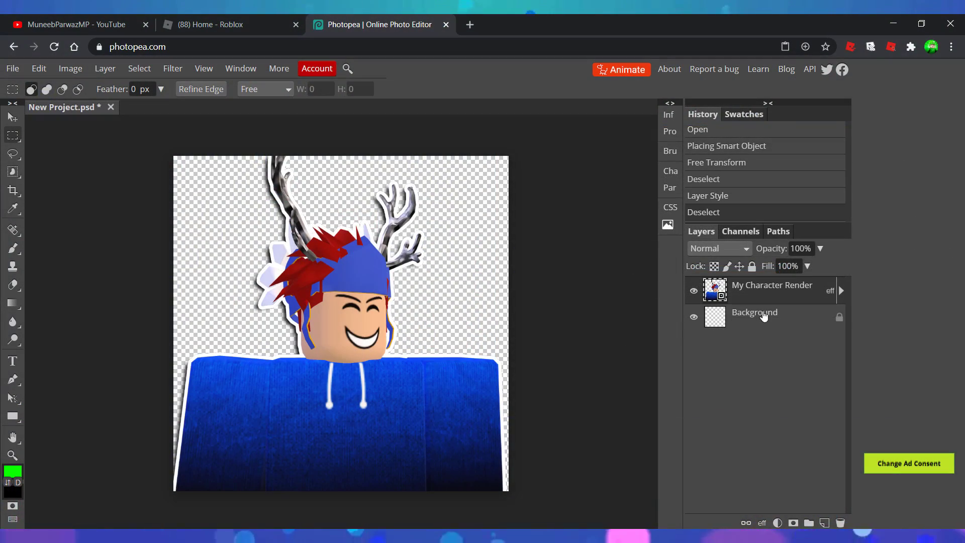
pyautogui.click(764, 316)
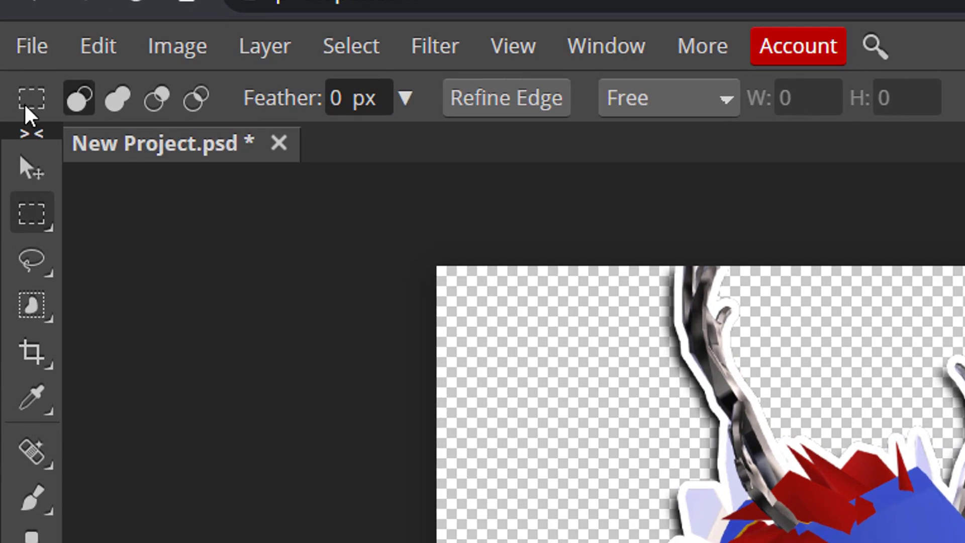
# - Use File > Open & Place to add the Blue swirl image and commit it
pyautogui.click(32, 46)
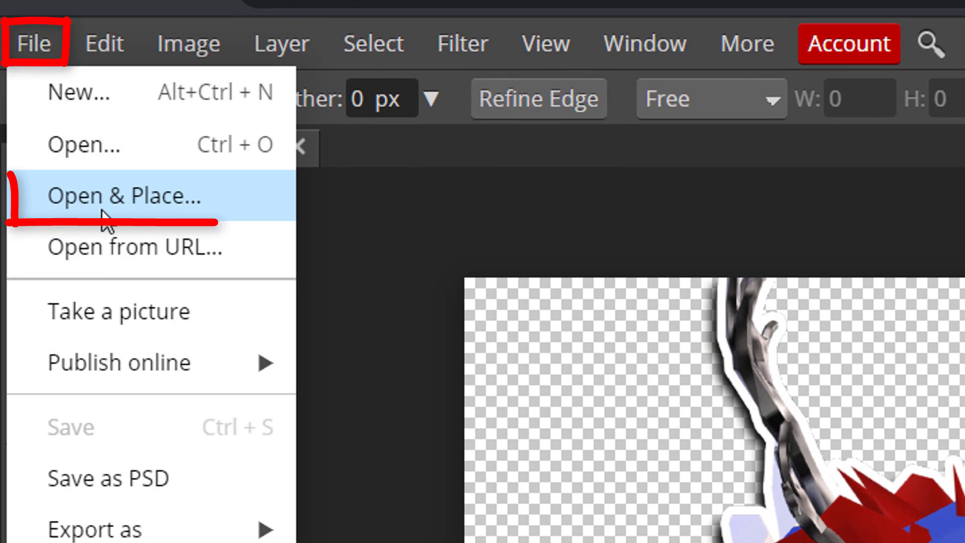
pyautogui.click(102, 210)
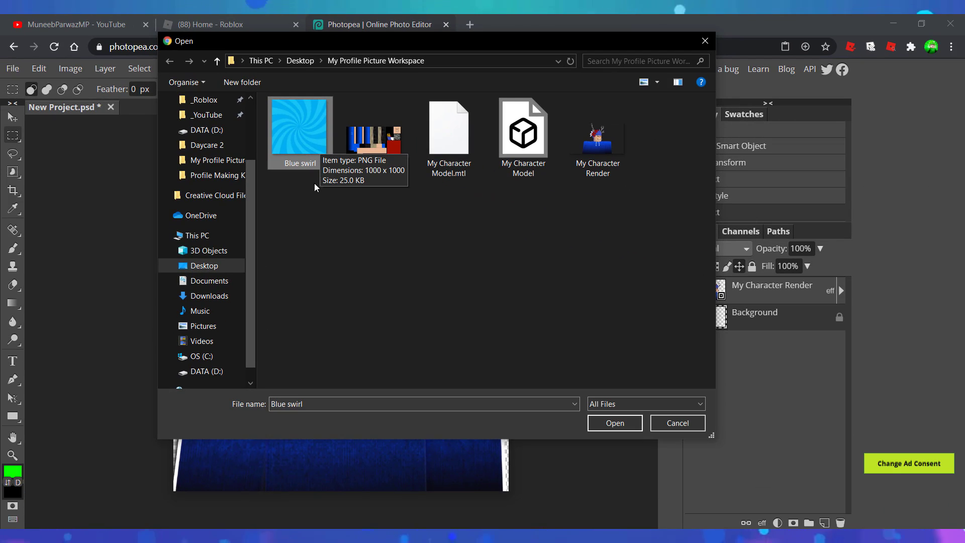
pyautogui.doubleClick(296, 139)
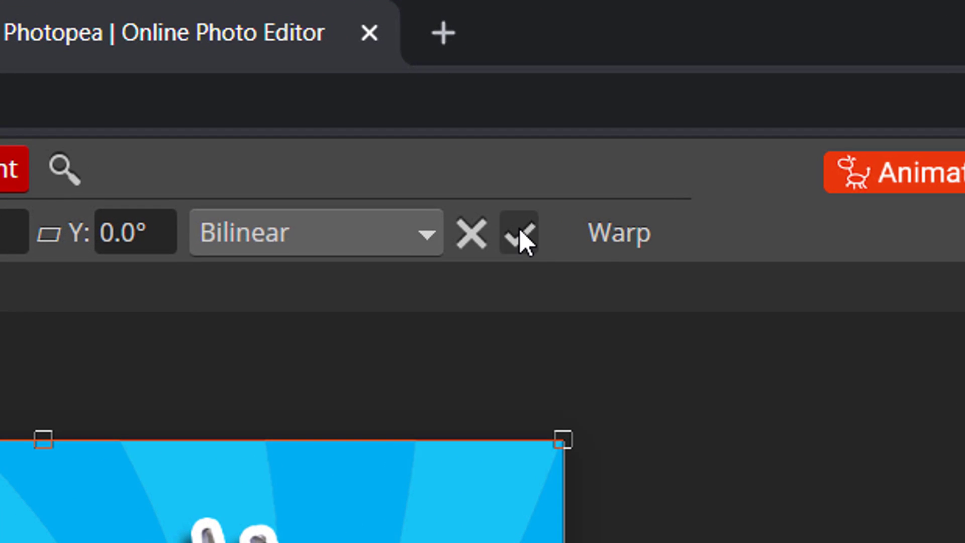
pyautogui.click(520, 232)
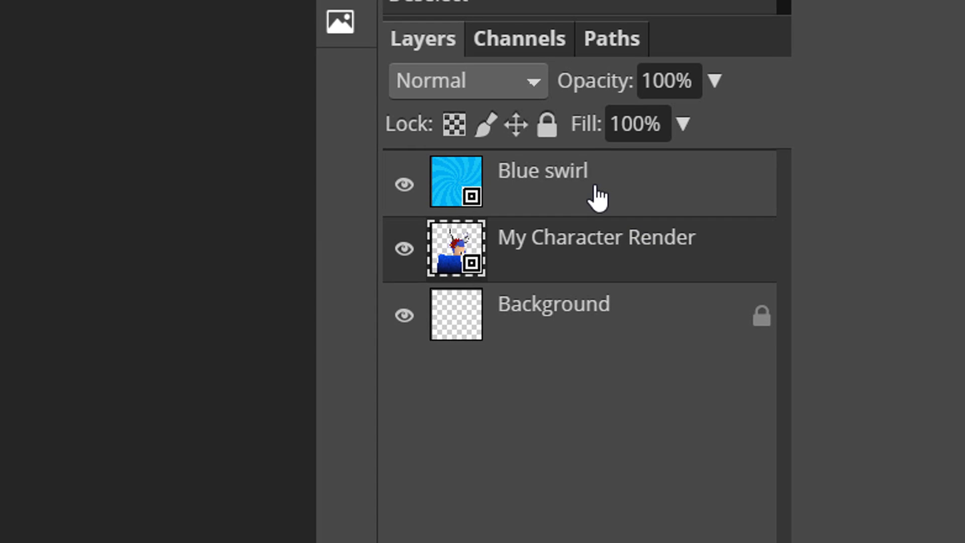
# - Drag the Blue swirl layer below My Character Render in the Layers panel
pyautogui.click(578, 196)
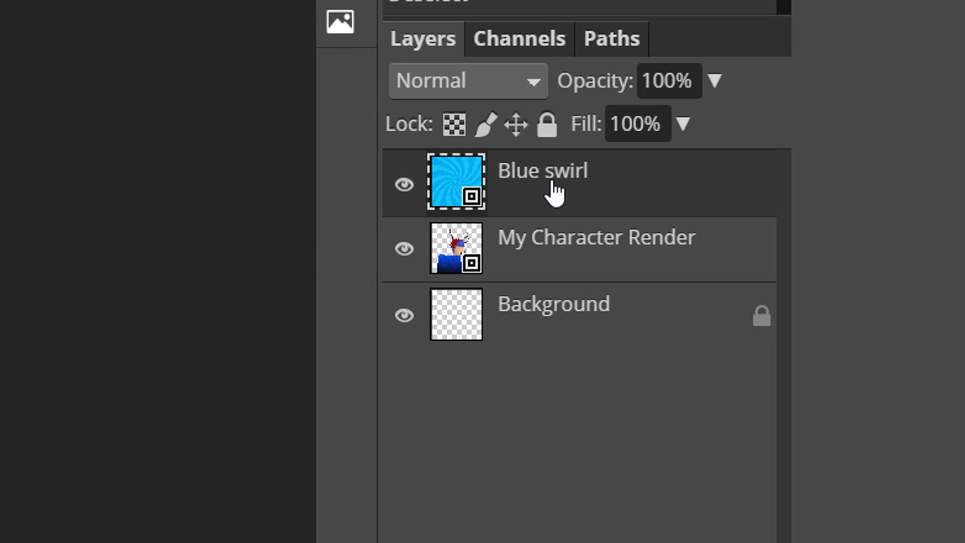
pyautogui.moveTo(557, 188); pyautogui.dragTo(558, 273)
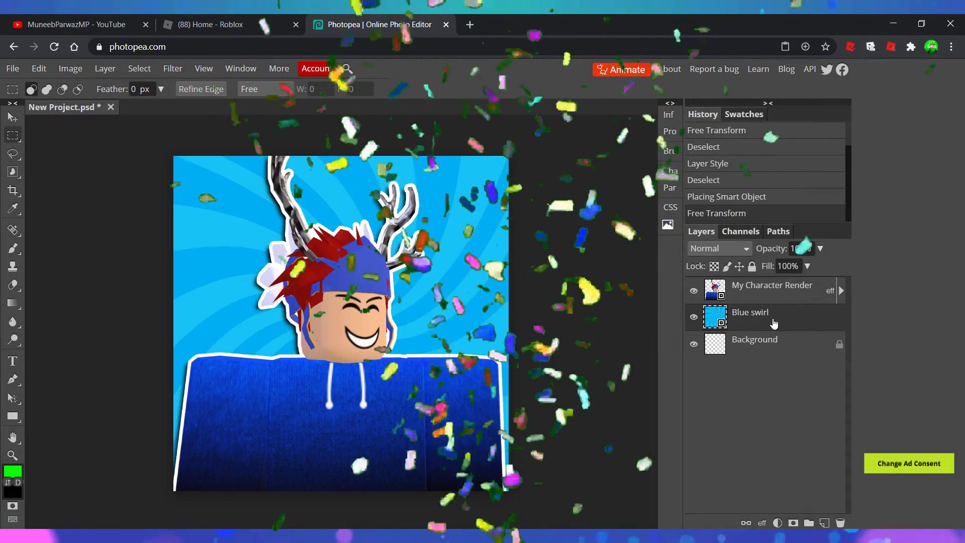
pyautogui.click(773, 294)
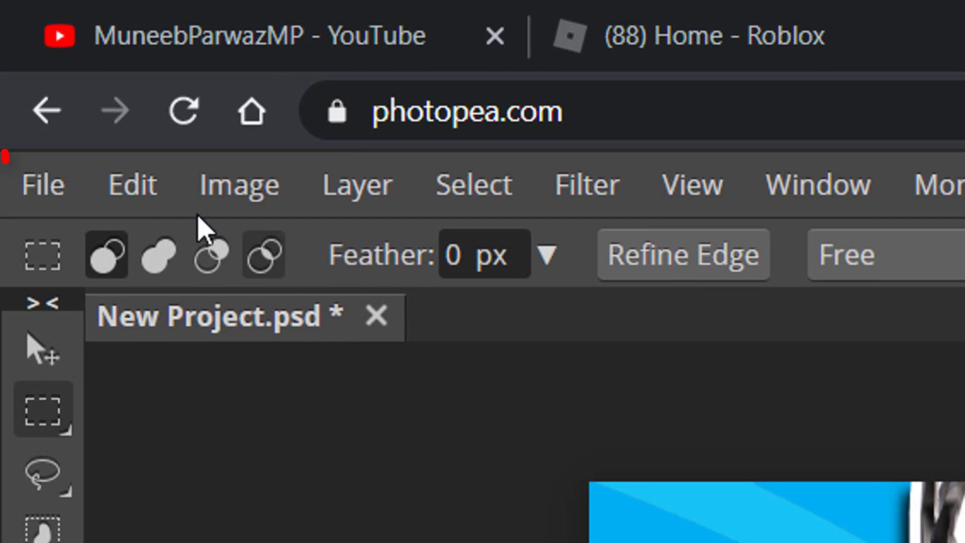
# - Export the picture via File > Export as > PNG and save it as New Project.png
pyautogui.click(43, 183)
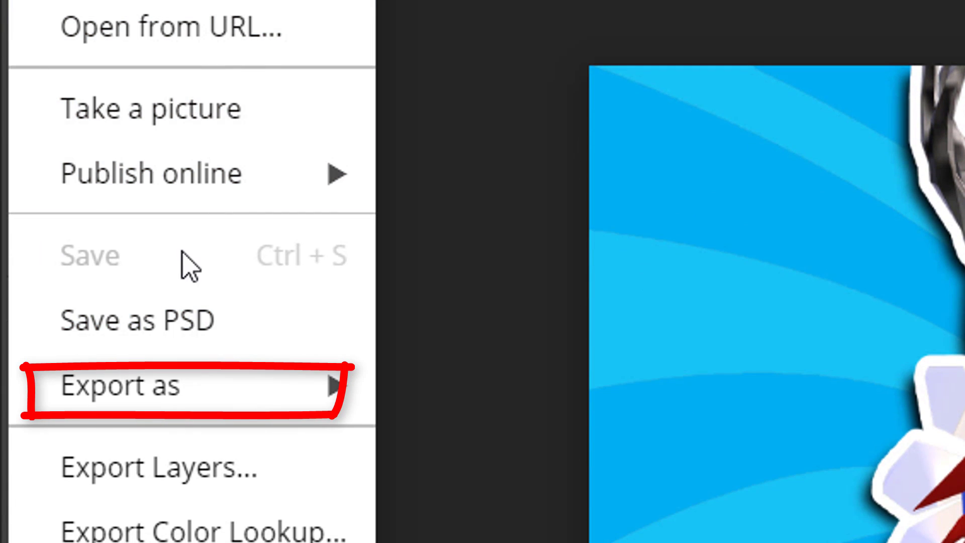
pyautogui.moveTo(219, 402)
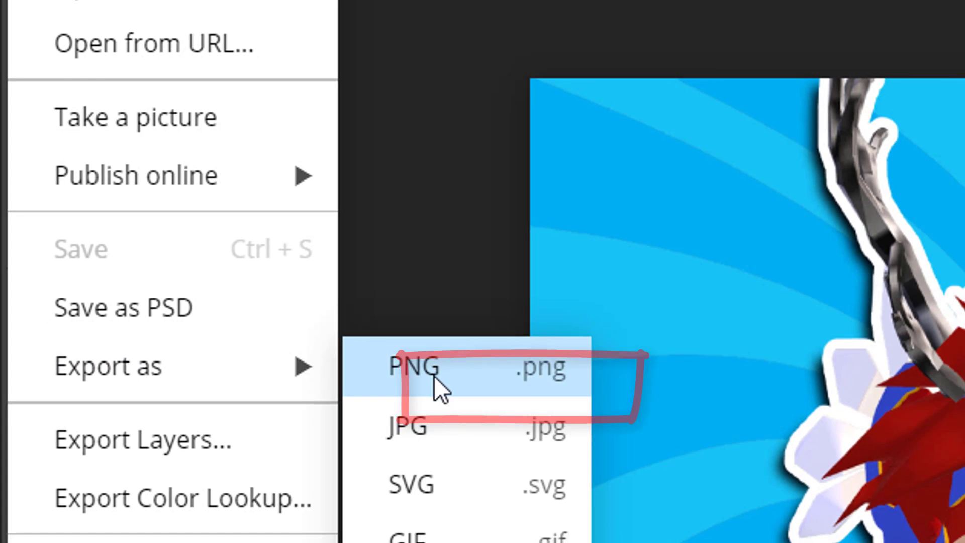
pyautogui.click(480, 402)
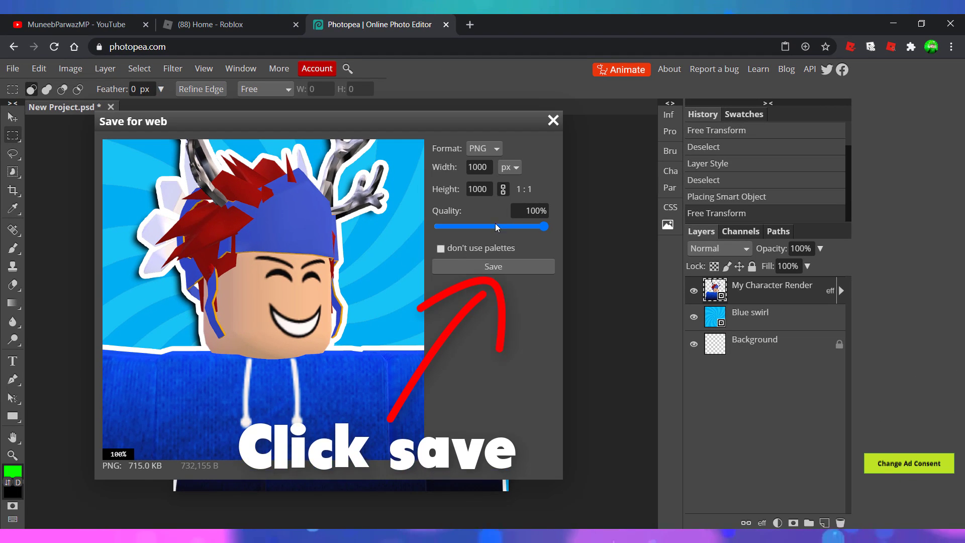
pyautogui.click(493, 267)
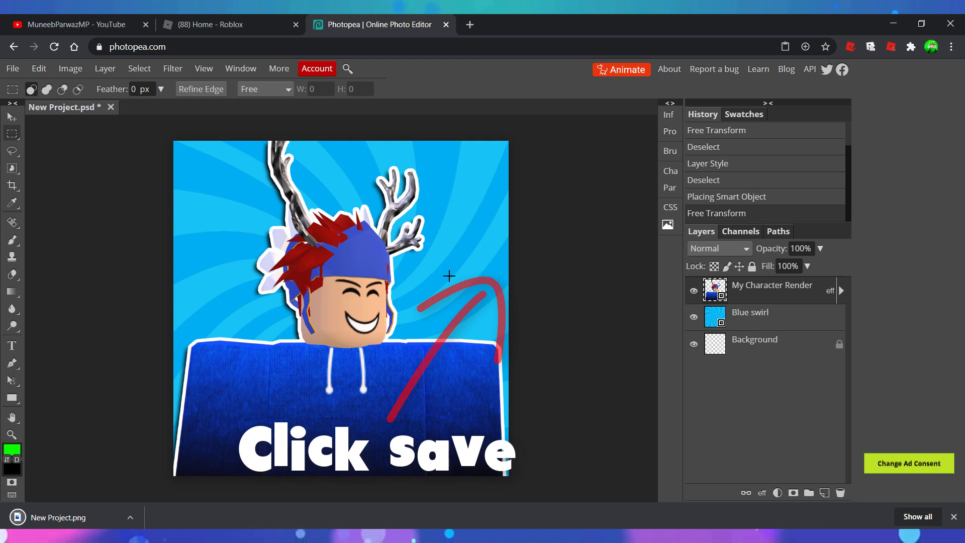